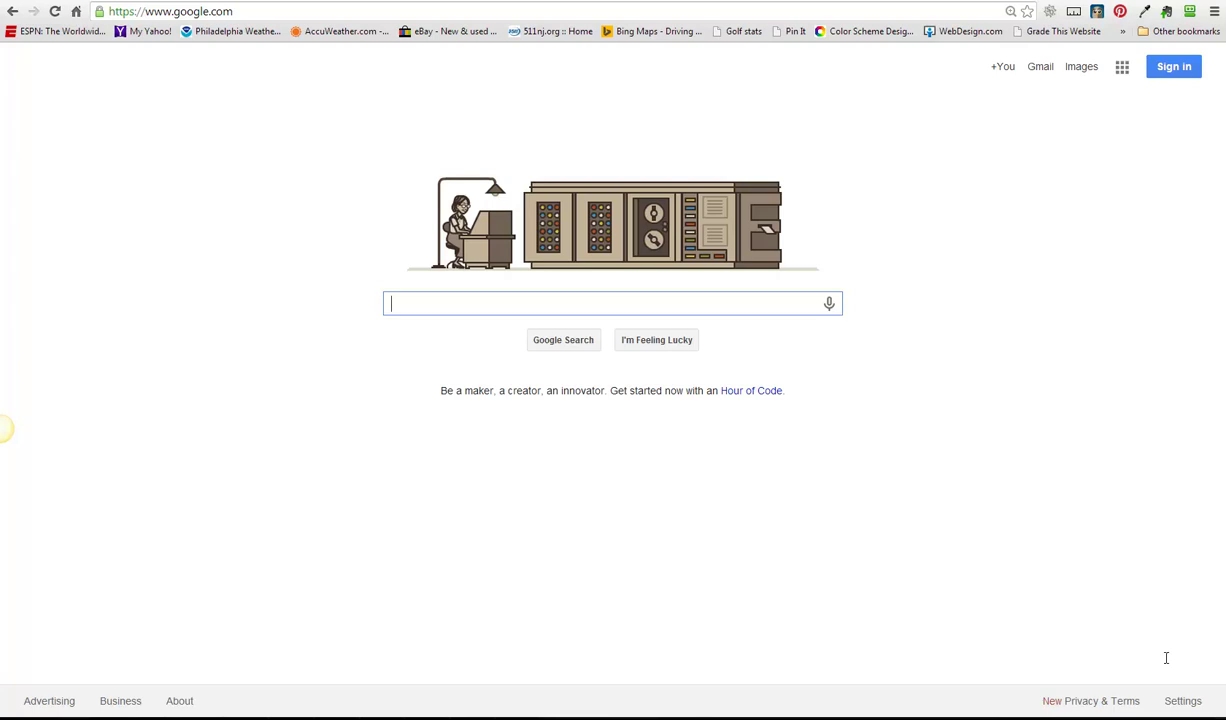
- Search Google for 'cedar grove insurance agency'
text(cedar)
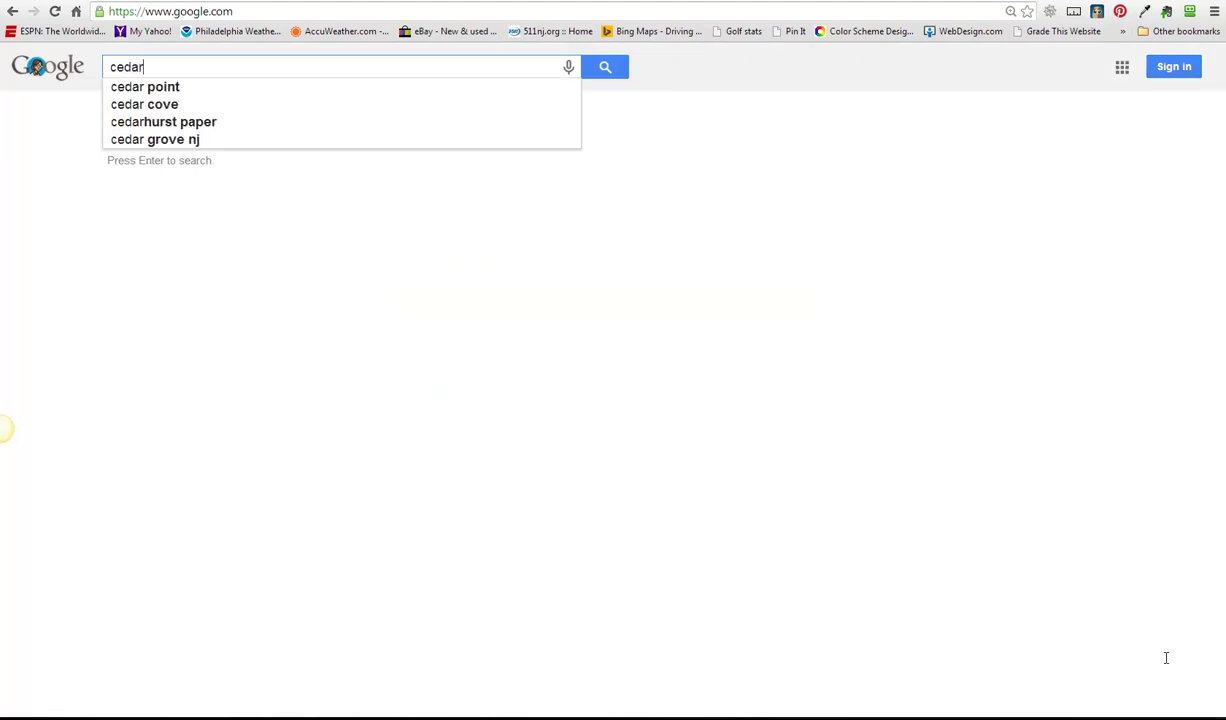
text( grove insur)
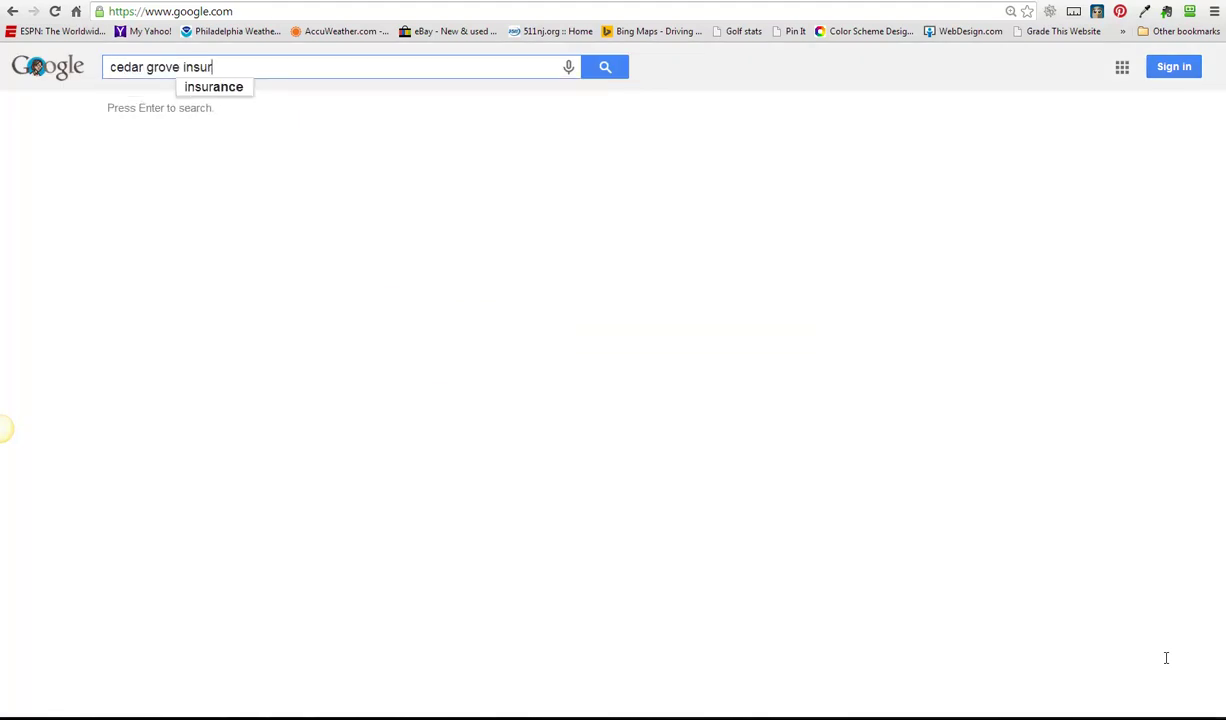
text(ance agenc)
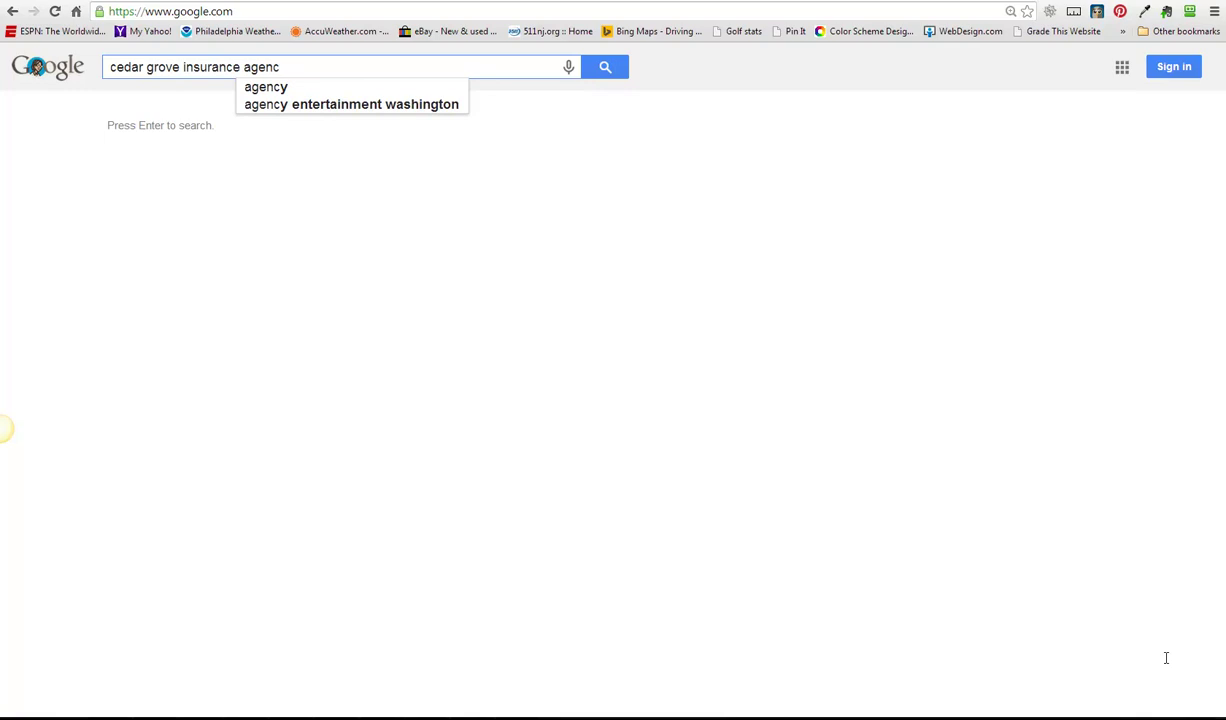
text(y)
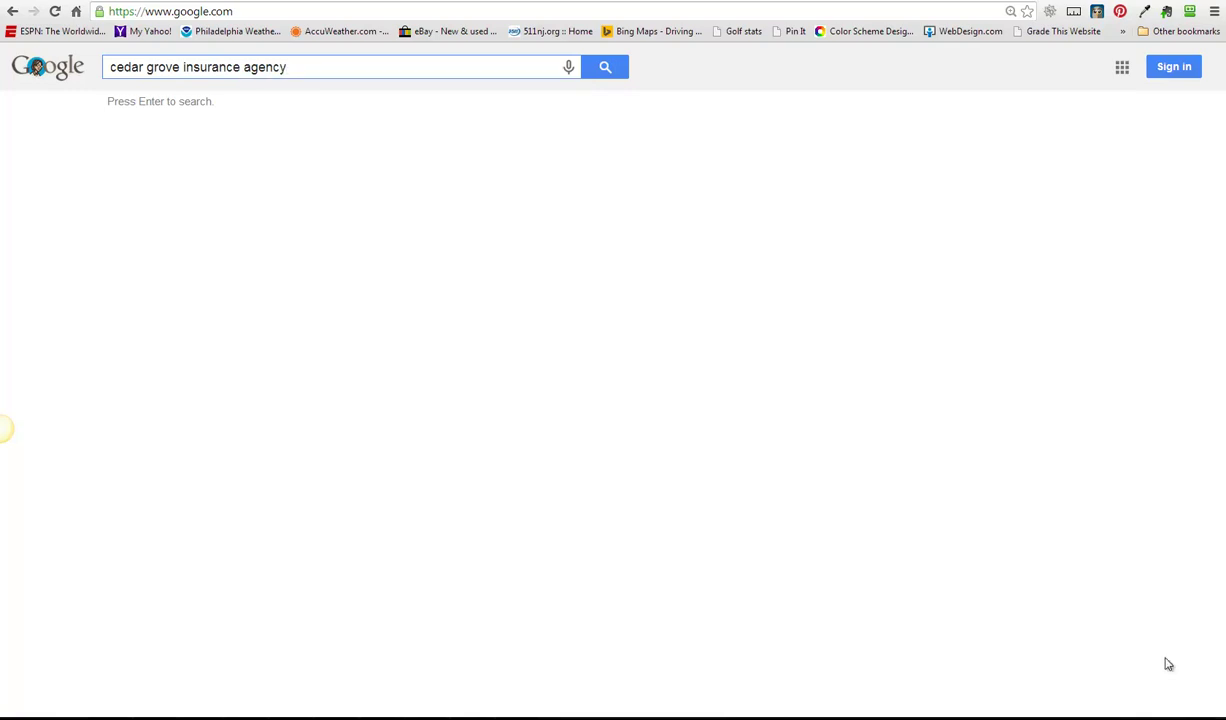
key(Return)
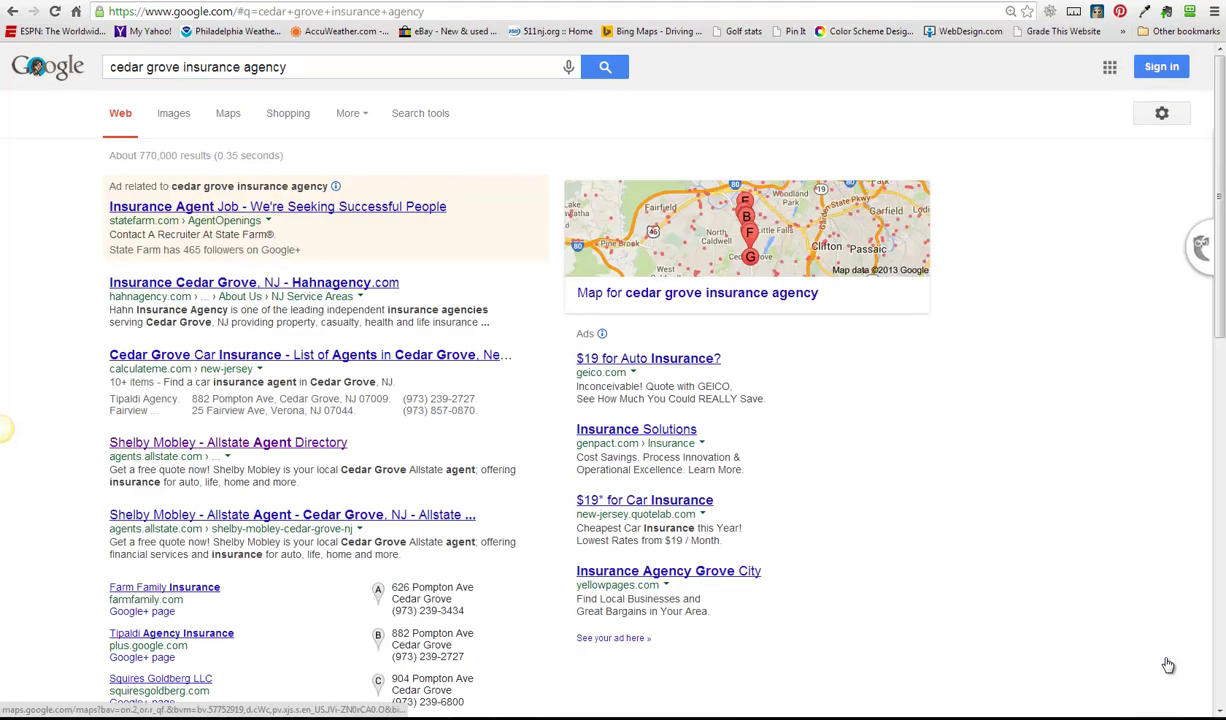
scroll(1168, 663, down, 3)
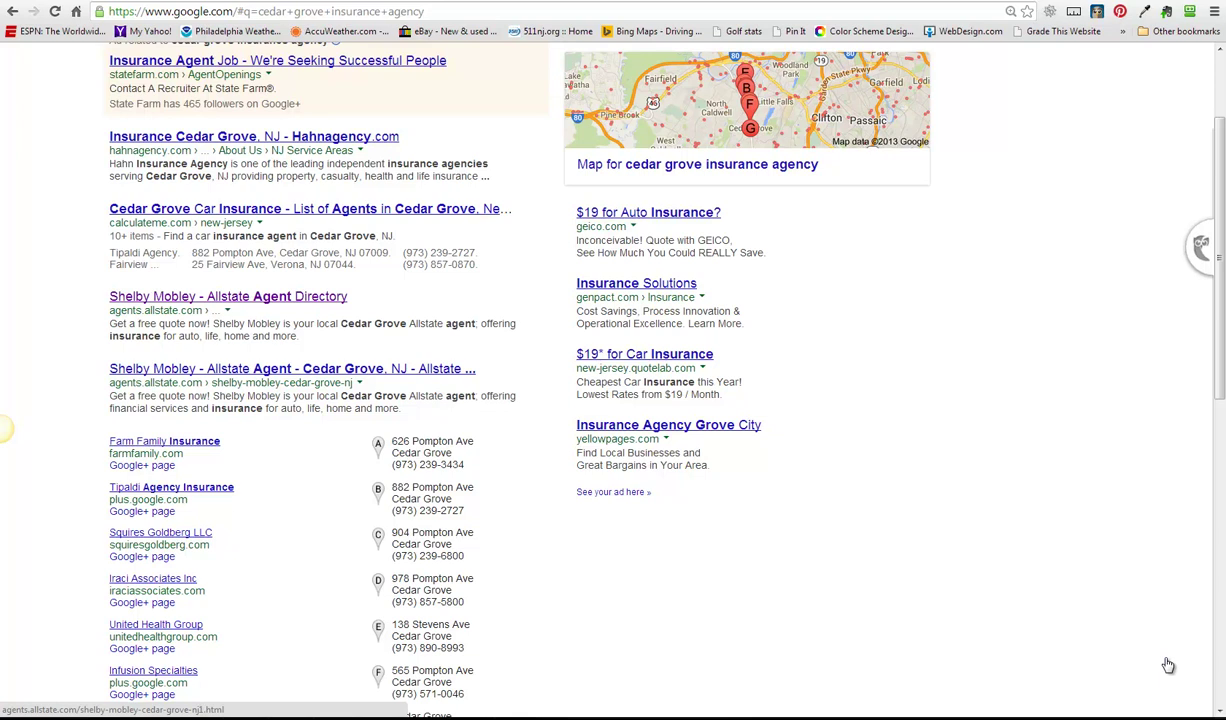
scroll(1168, 665, down, 3)
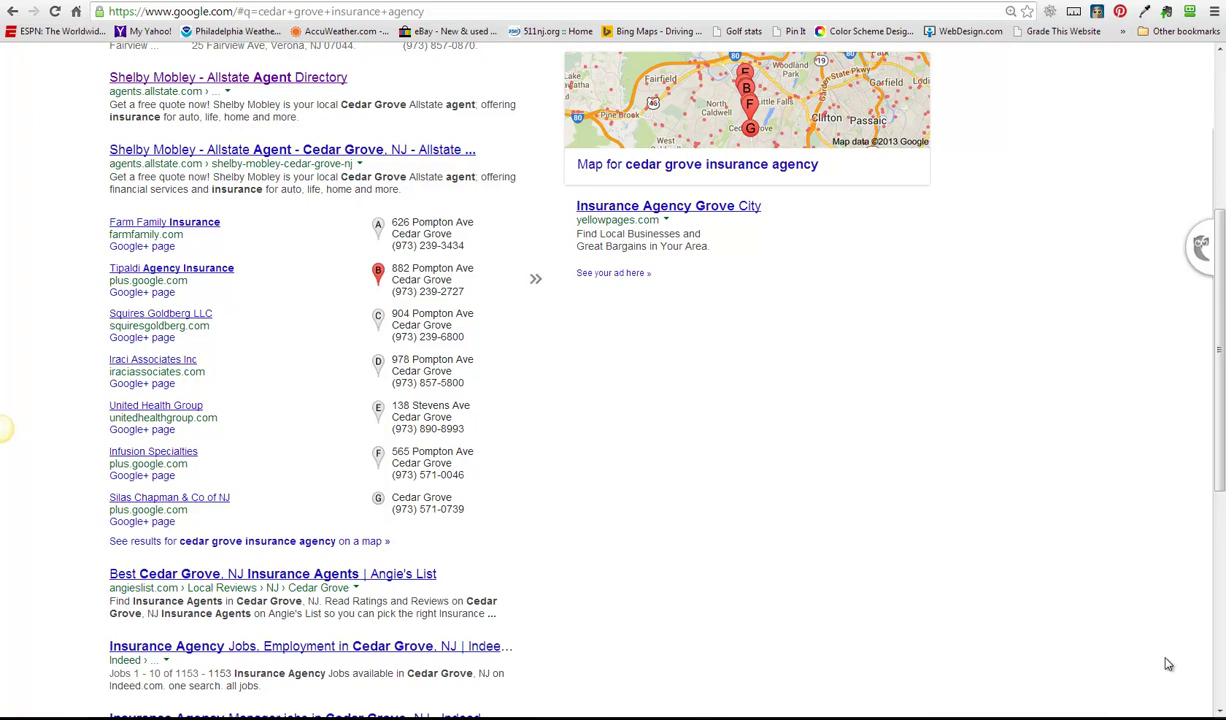
scroll(1168, 665, up, 5)
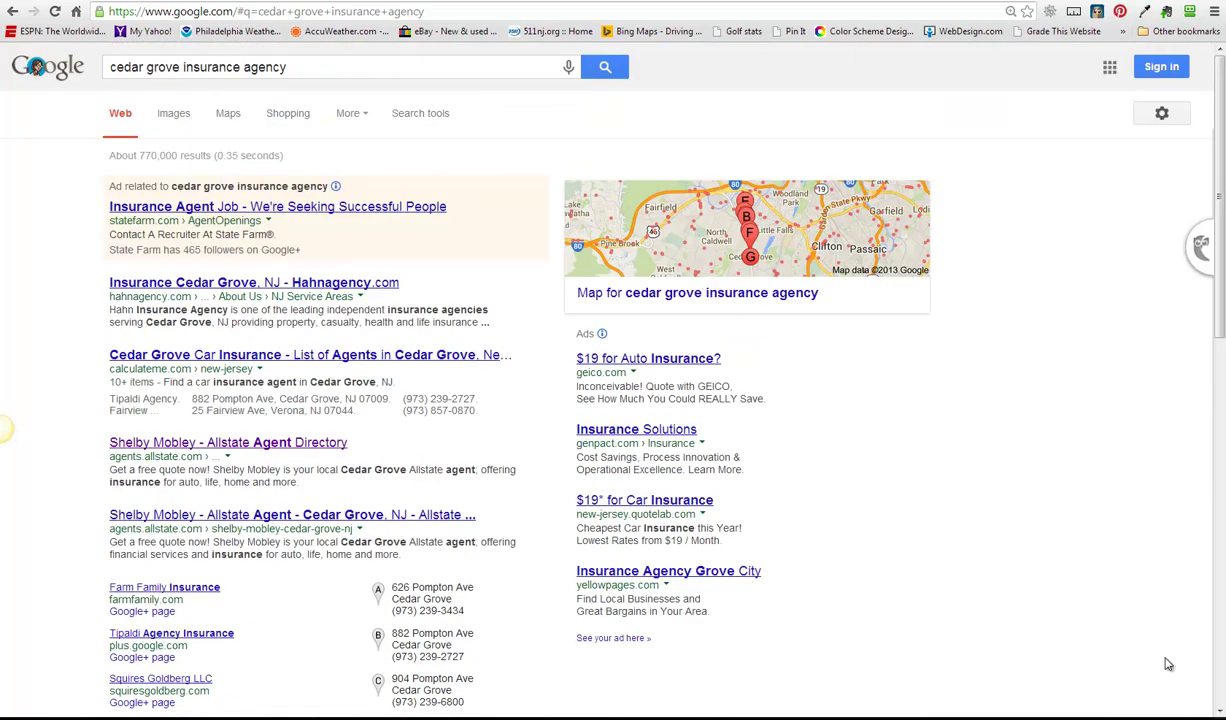
scroll(1168, 665, down, 3)
scroll(1168, 665, up, 3)
- Search for the agent's name and bring up the Cedar Grove Allstate office details panel
key(slash)
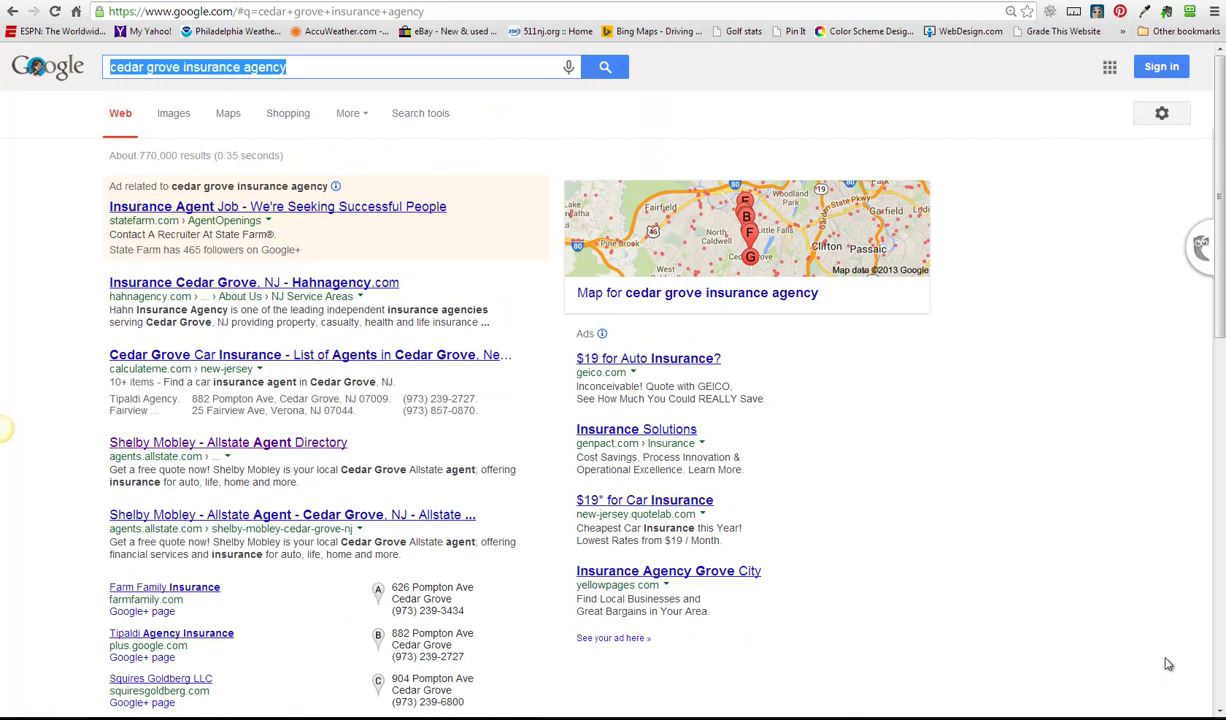
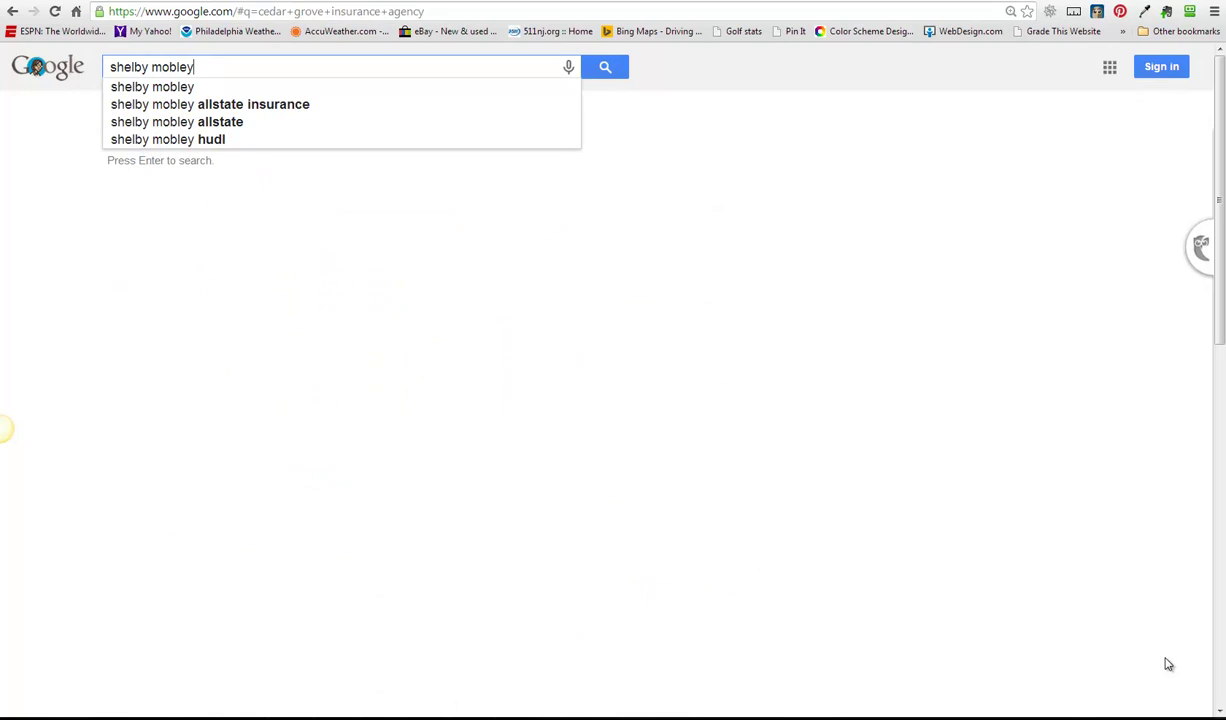
key(Return)
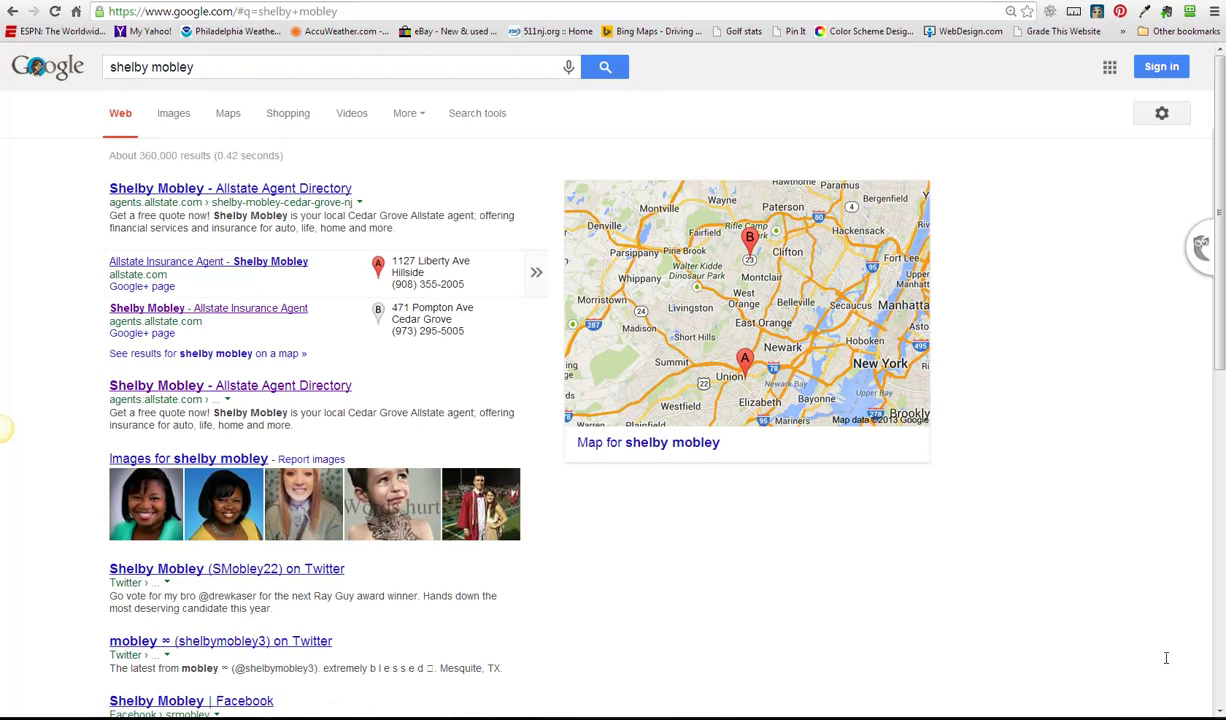
mouse_move(538, 319)
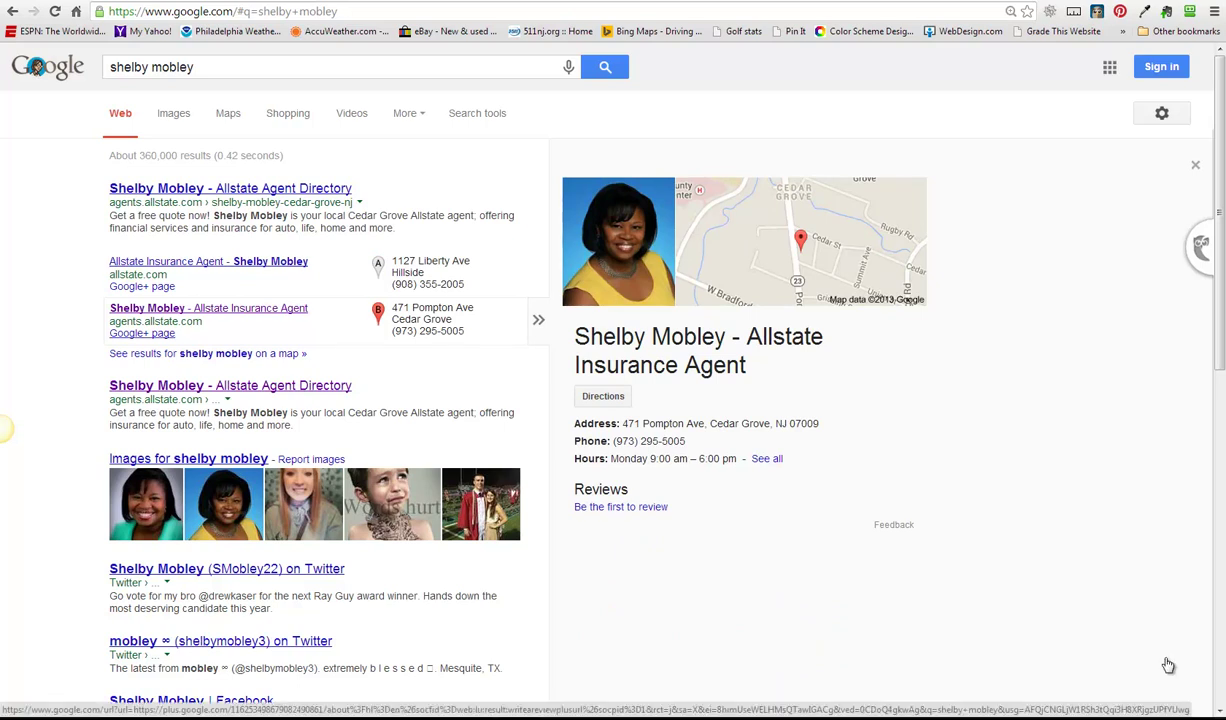
- Open the Cedar Grove agent's Google+ Local page and scroll to 'Is this your business?'
click(1168, 665)
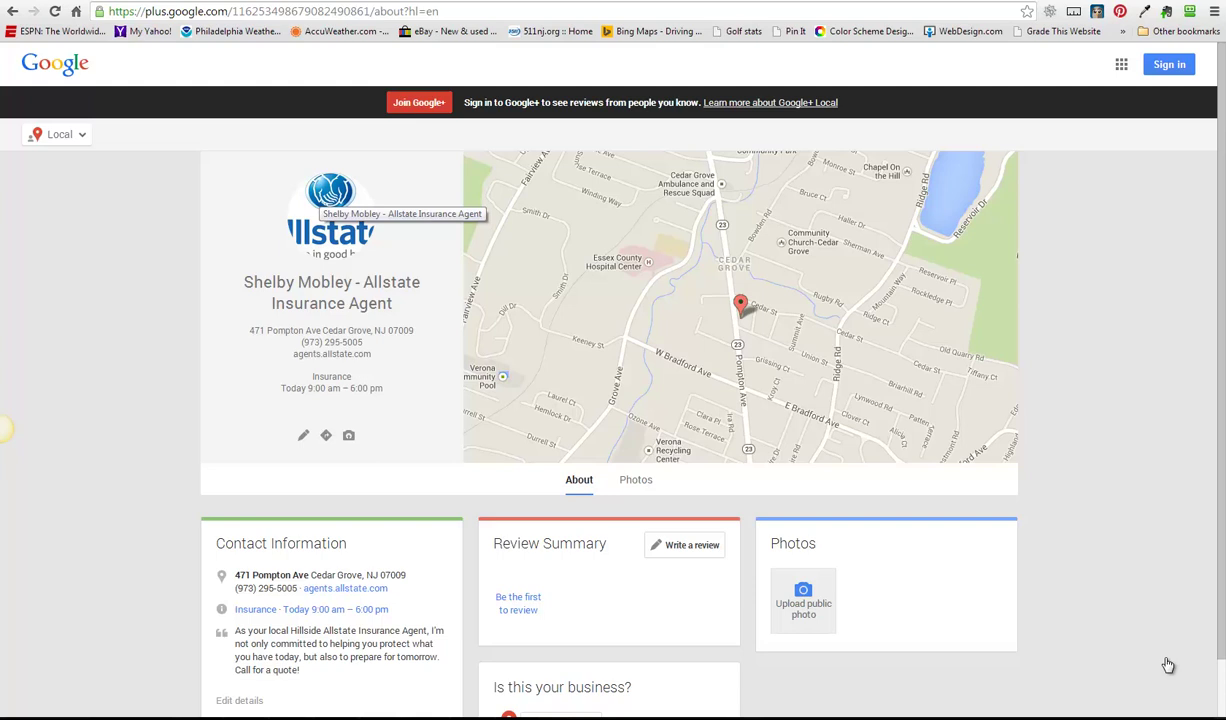
scroll(1168, 665, down, 1)
scroll(1168, 665, up, 1)
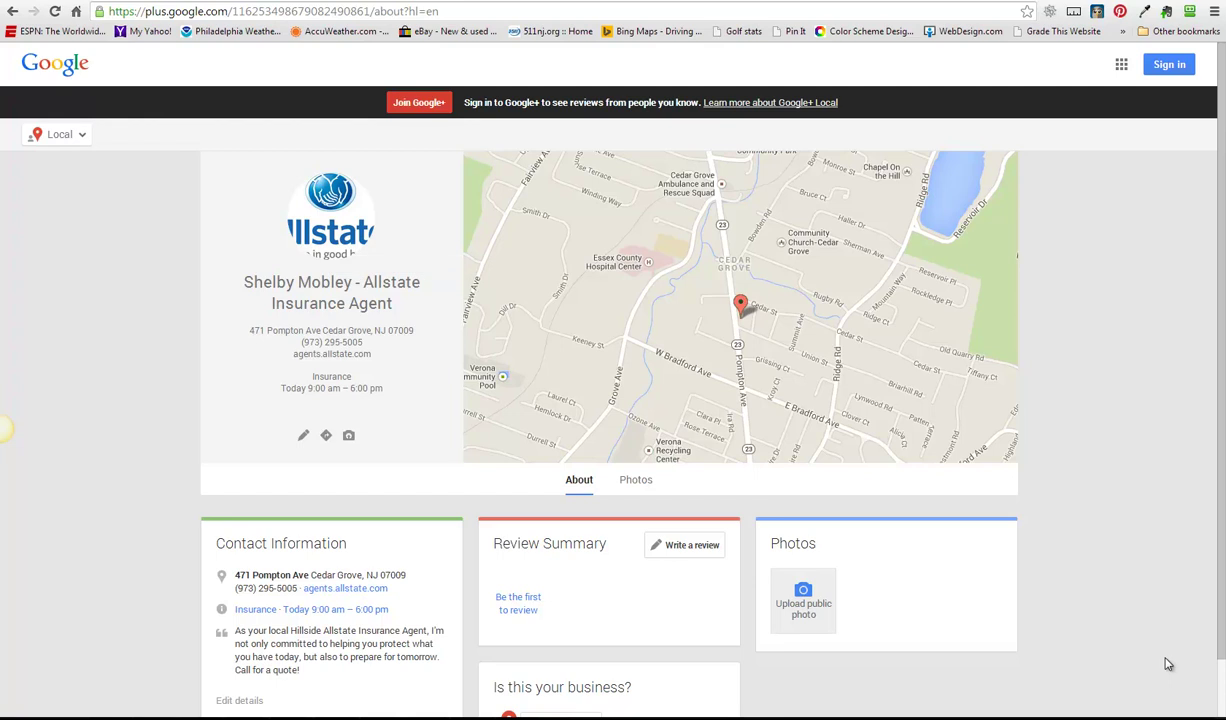
scroll(1168, 665, down, 1)
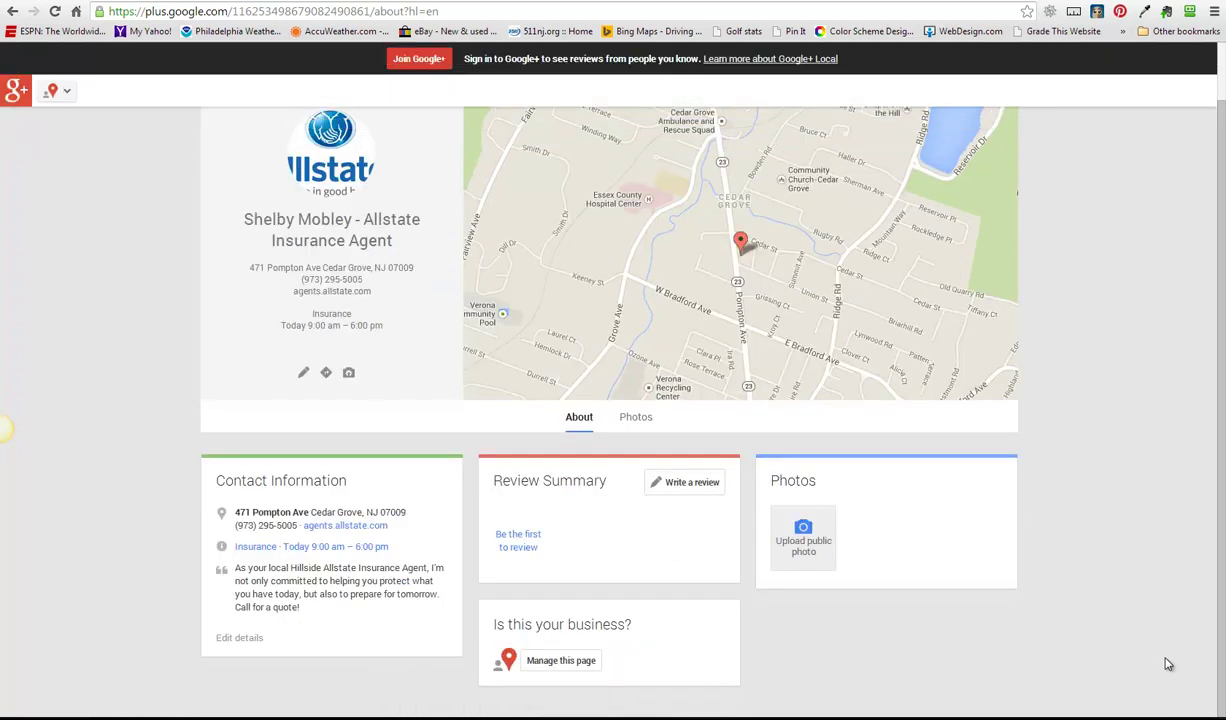
scroll(1168, 665, up, 1)
scroll(1164, 662, down, 1)
- Choose 'Manage this page' to start claiming the listing
click(561, 660)
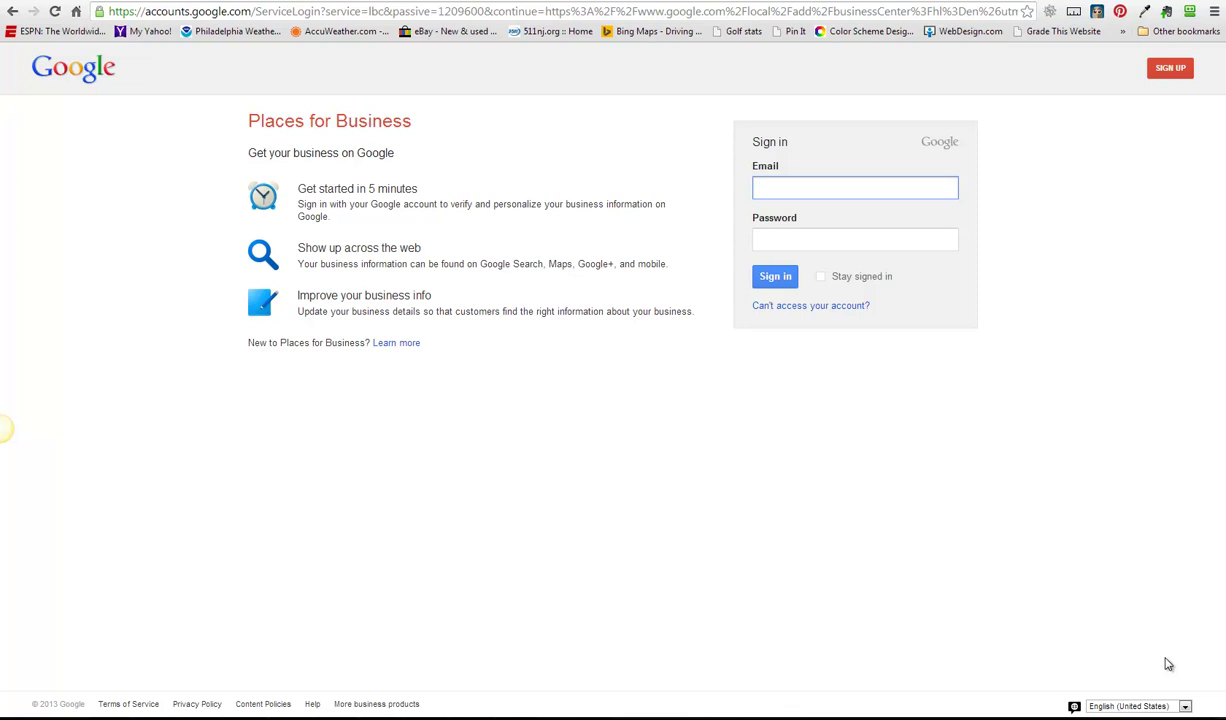
- Start a new Google account and enter the owner's first and last name
key(shift+Tab)
key(Return)
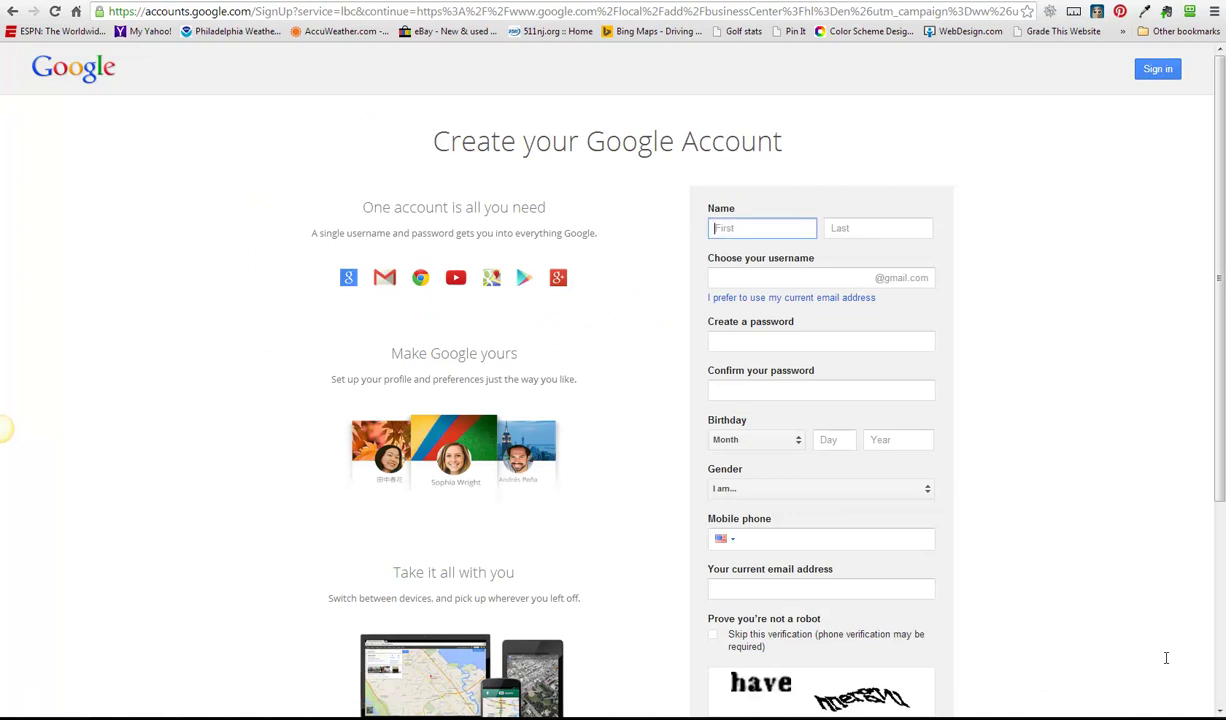
key(Tab)
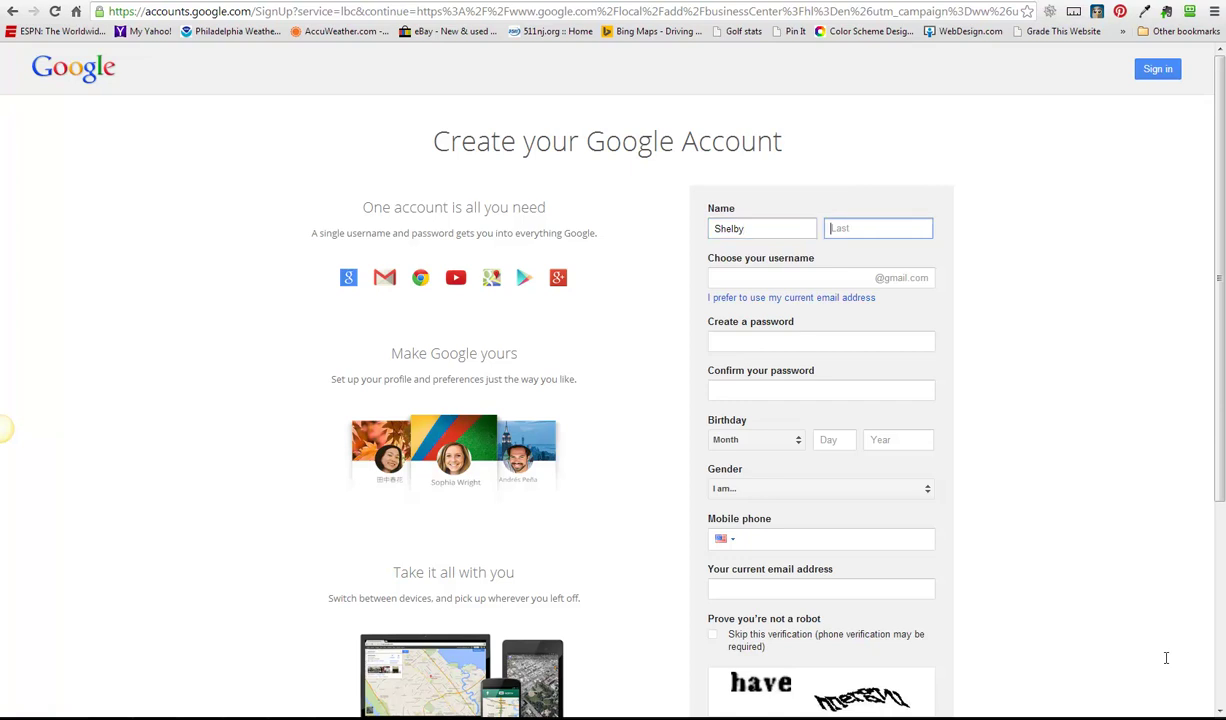
key(BackSpace)
key(BackSpace)
key(BackSpace)
key(BackSpace)
- Choose a username and enter a strong password for the new account
key(Tab)
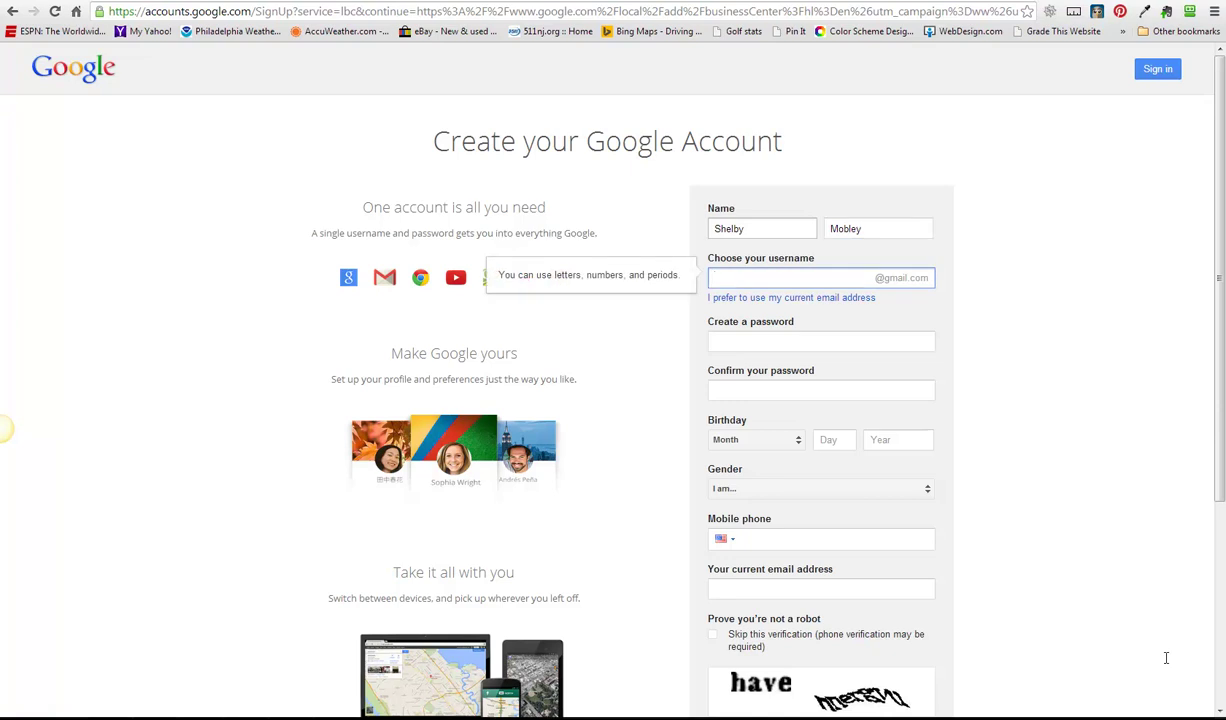
key(Tab)
key(Tab)
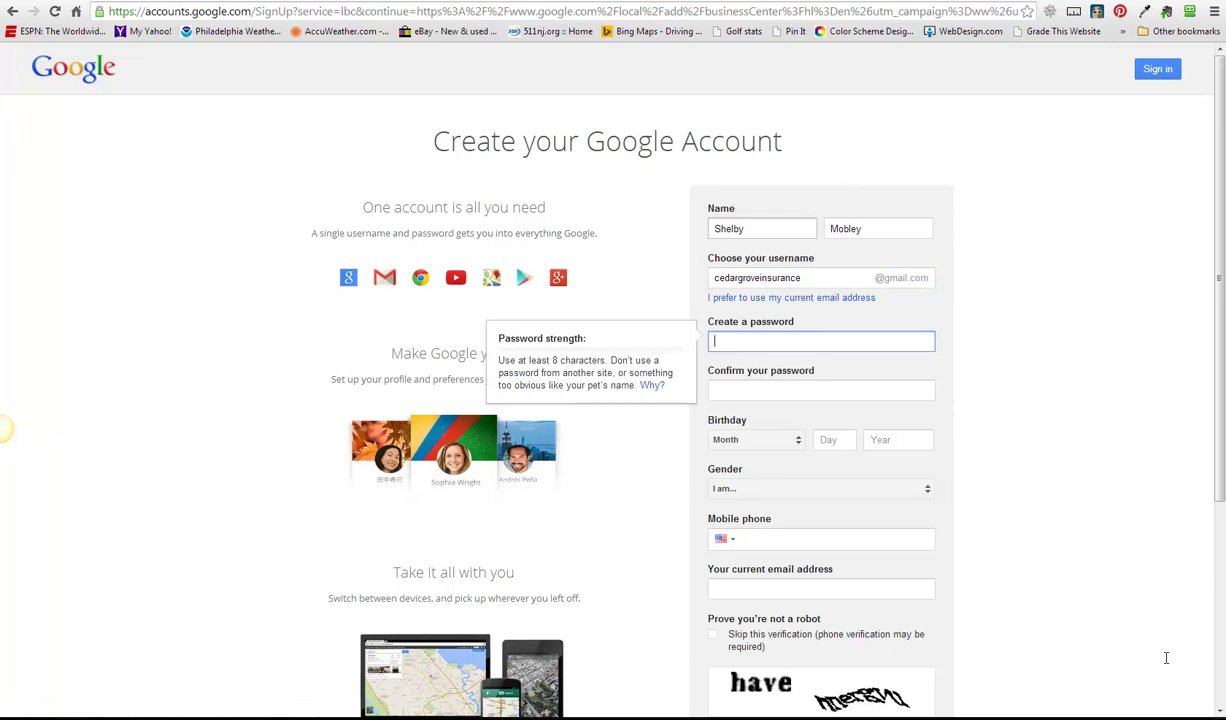
text(••••)
key(BackSpace)
key(BackSpace)
key(BackSpace)
text(••••••••)
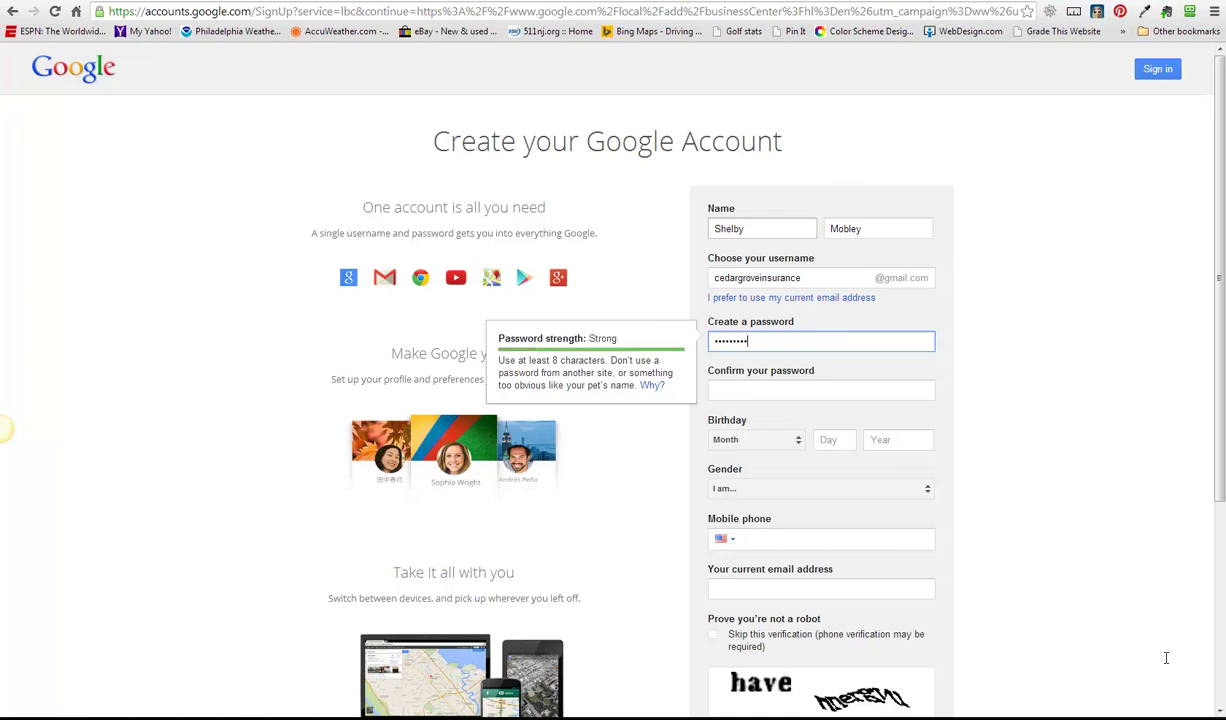
text(•)
key(Tab)
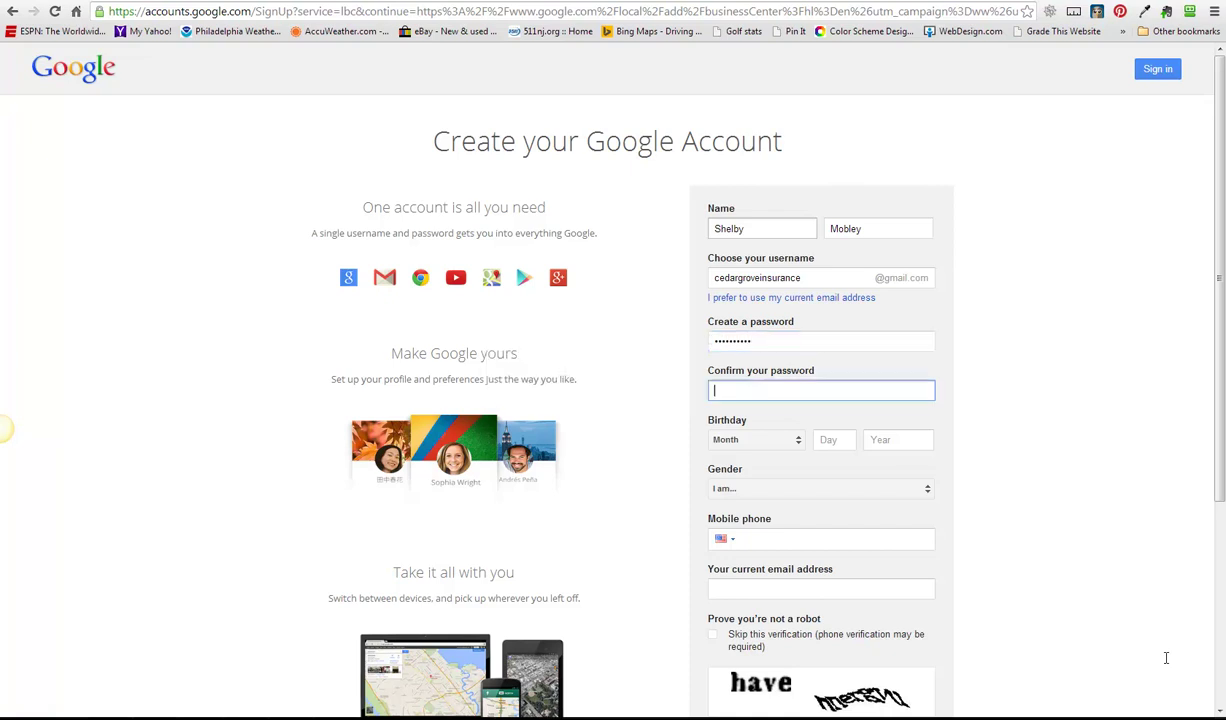
text(••••••••••)
key(Tab)
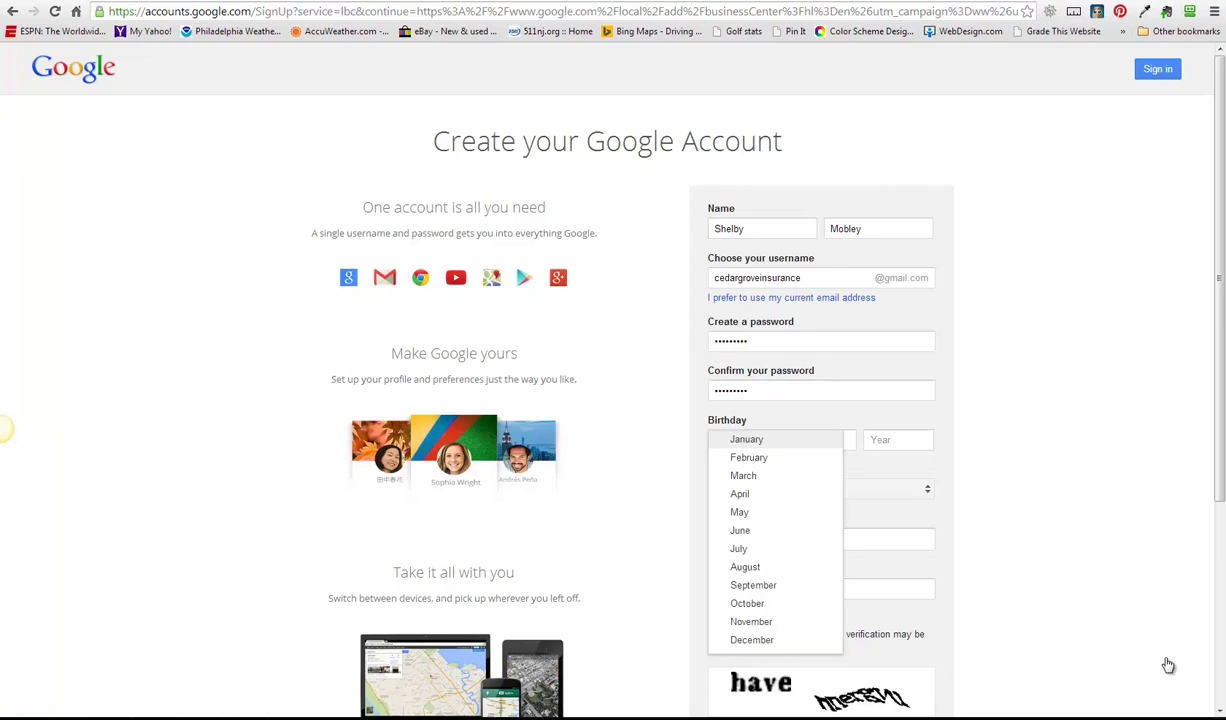
key(Down)
key(Down)
key(Down)
key(Down)
key(Down)
key(Down)
key(Down)
key(Down)
key(Down)
key(Down)
key(Down)
key(Return)
key(Tab)
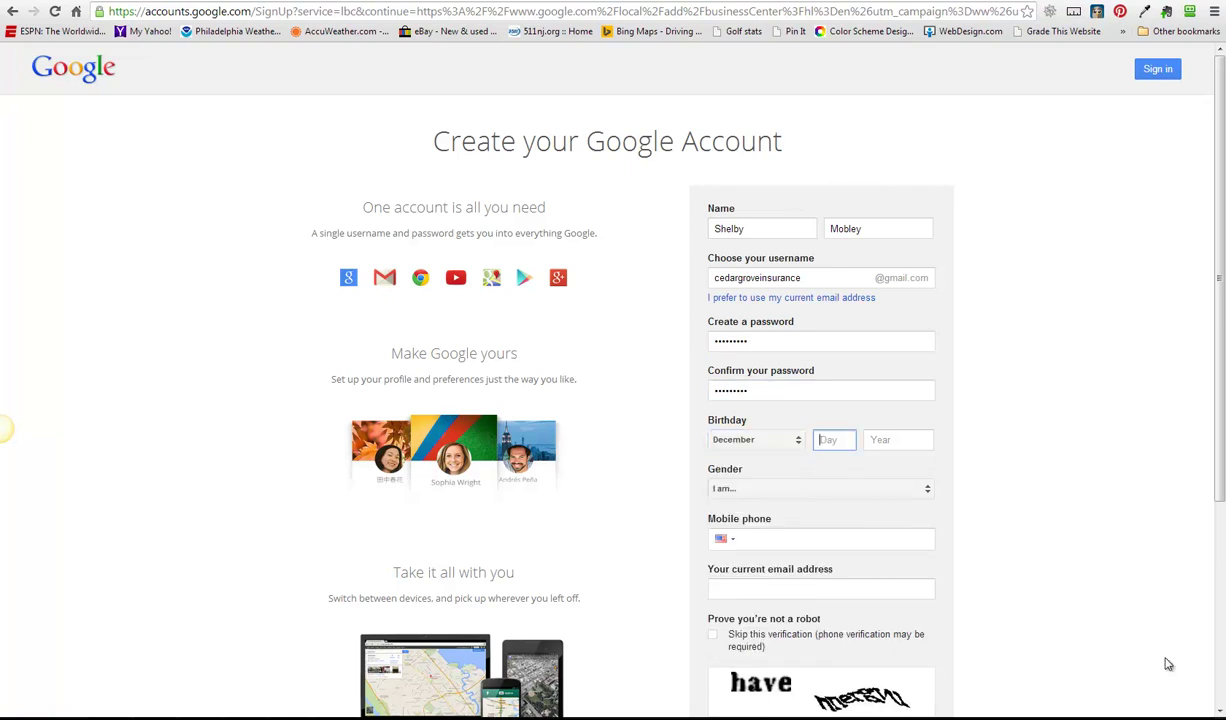
text(5)
key(Tab)
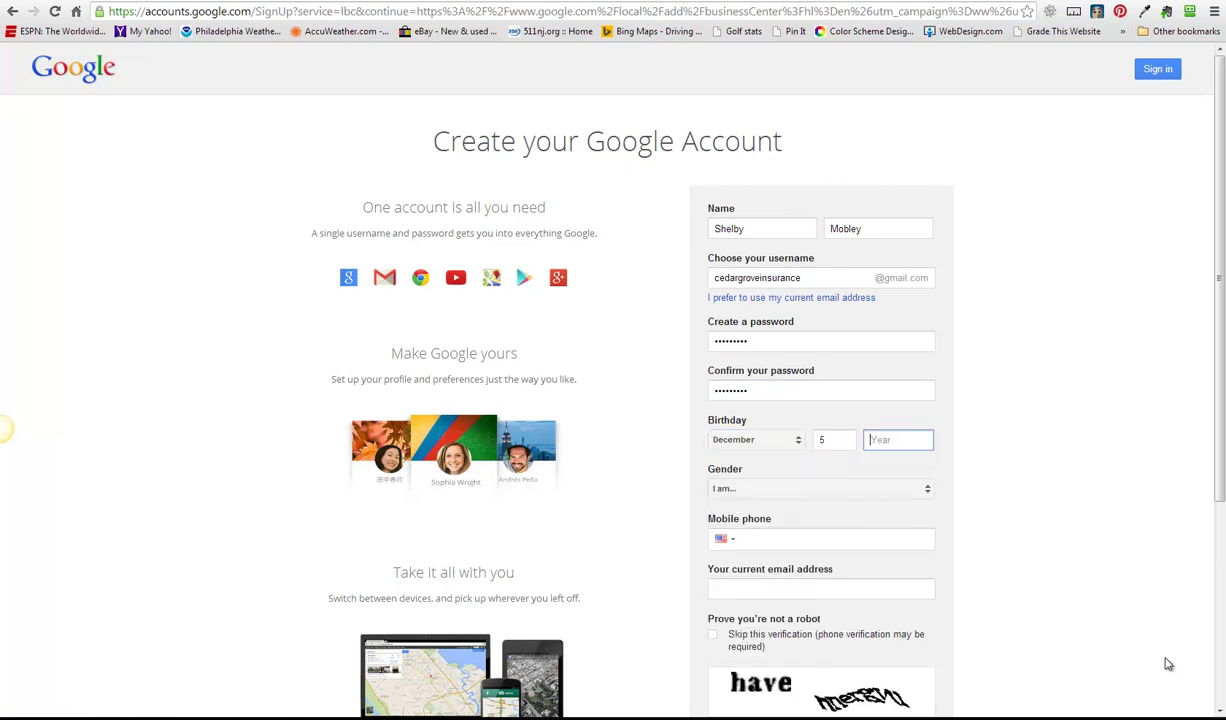
text(1978)
key(Tab)
key(alt+Down)
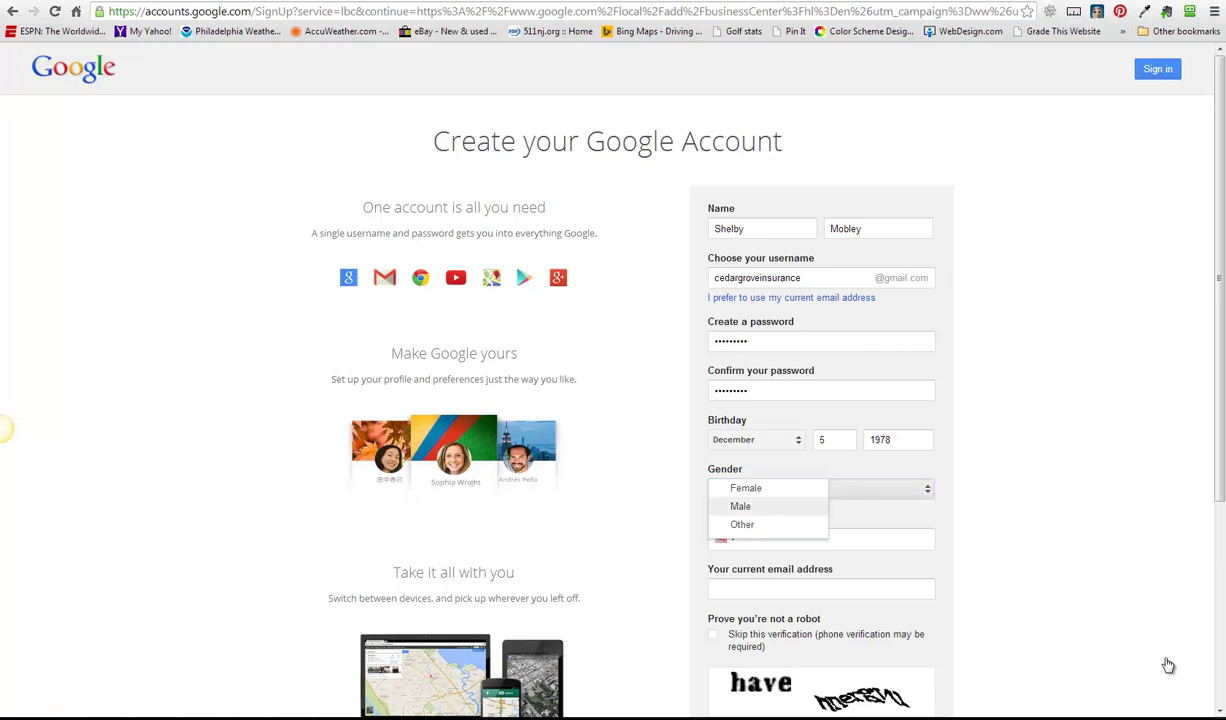
key(Up)
key(Return)
- Skip the mobile phone and enter the owner's current e-mail address
key(Tab)
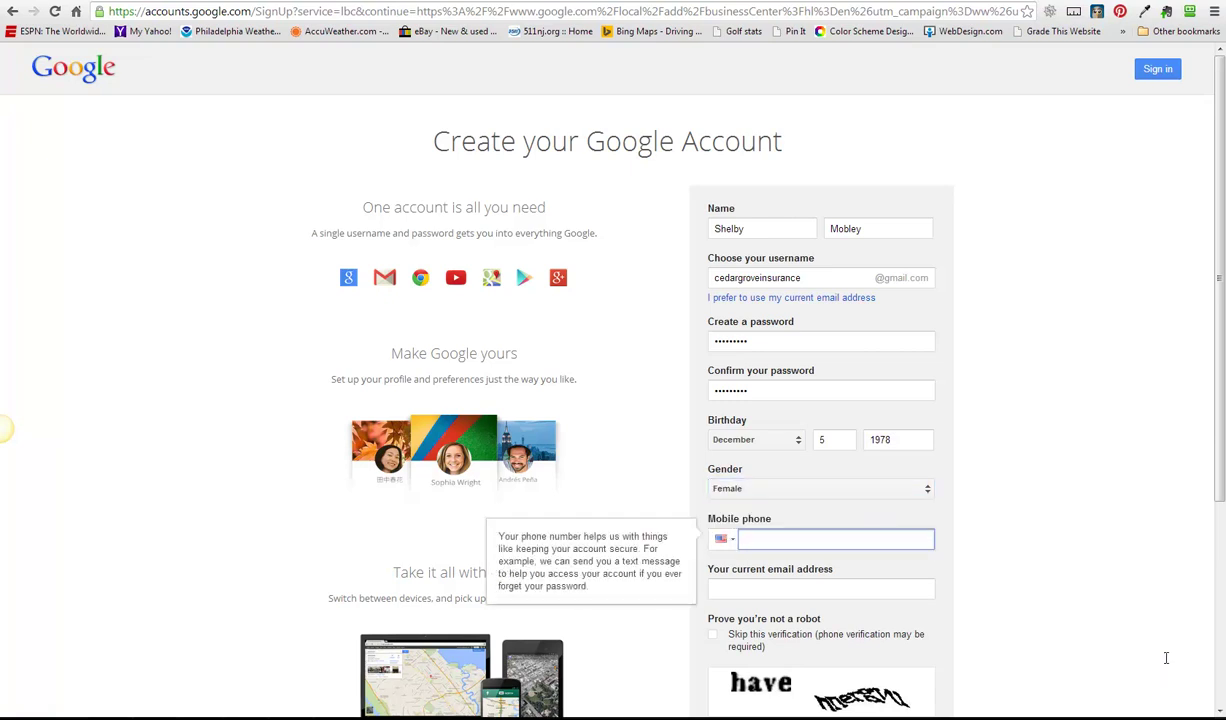
key(Tab)
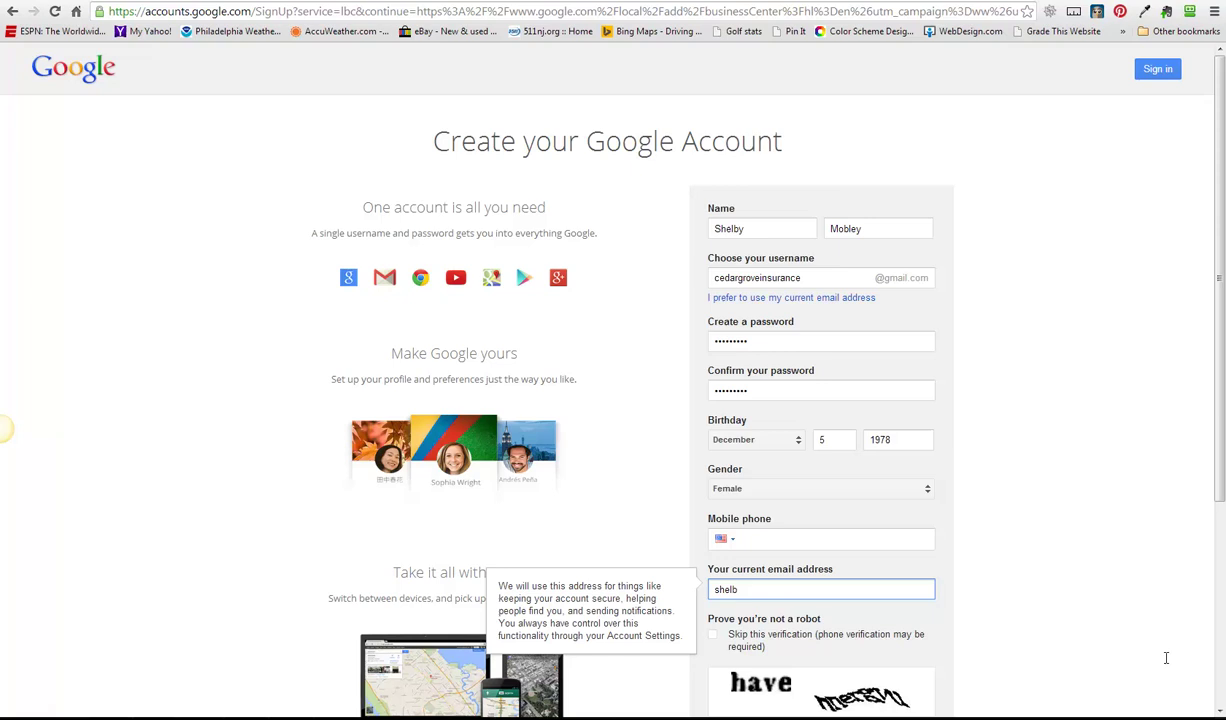
key(Tab)
scroll(1166, 658, down, 1)
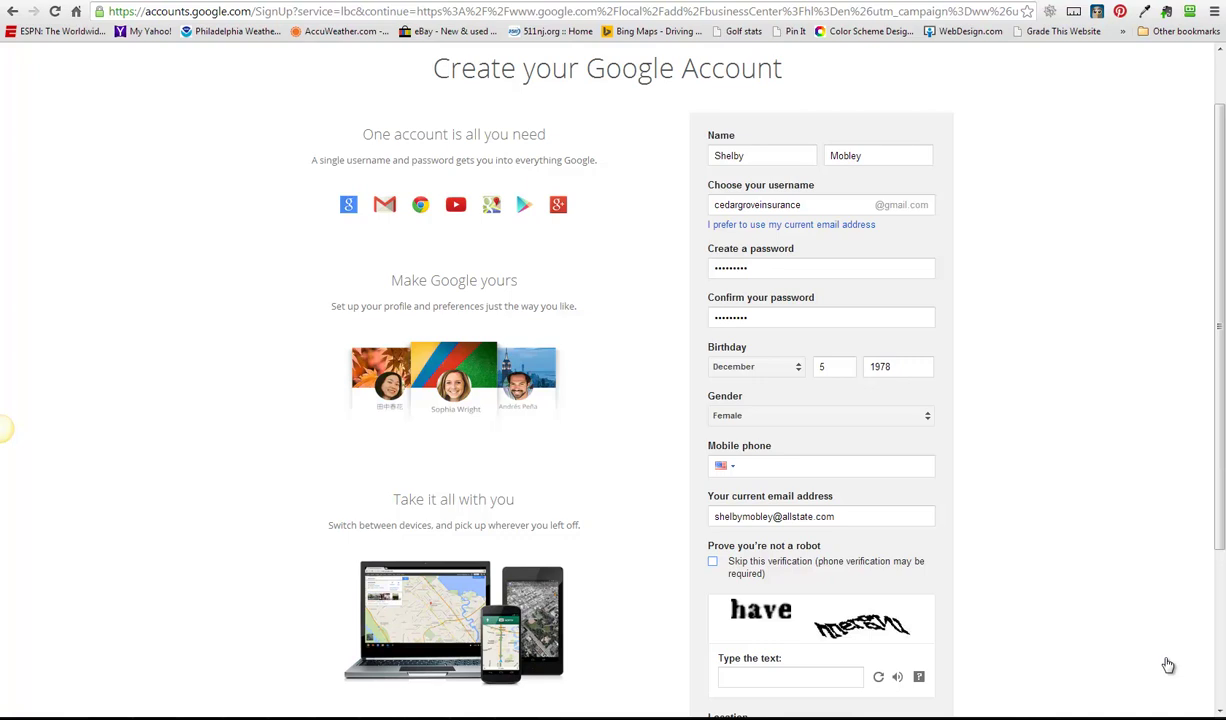
- Enter the captcha answer, accept the Terms of Service, and submit the signup form
key(Tab)
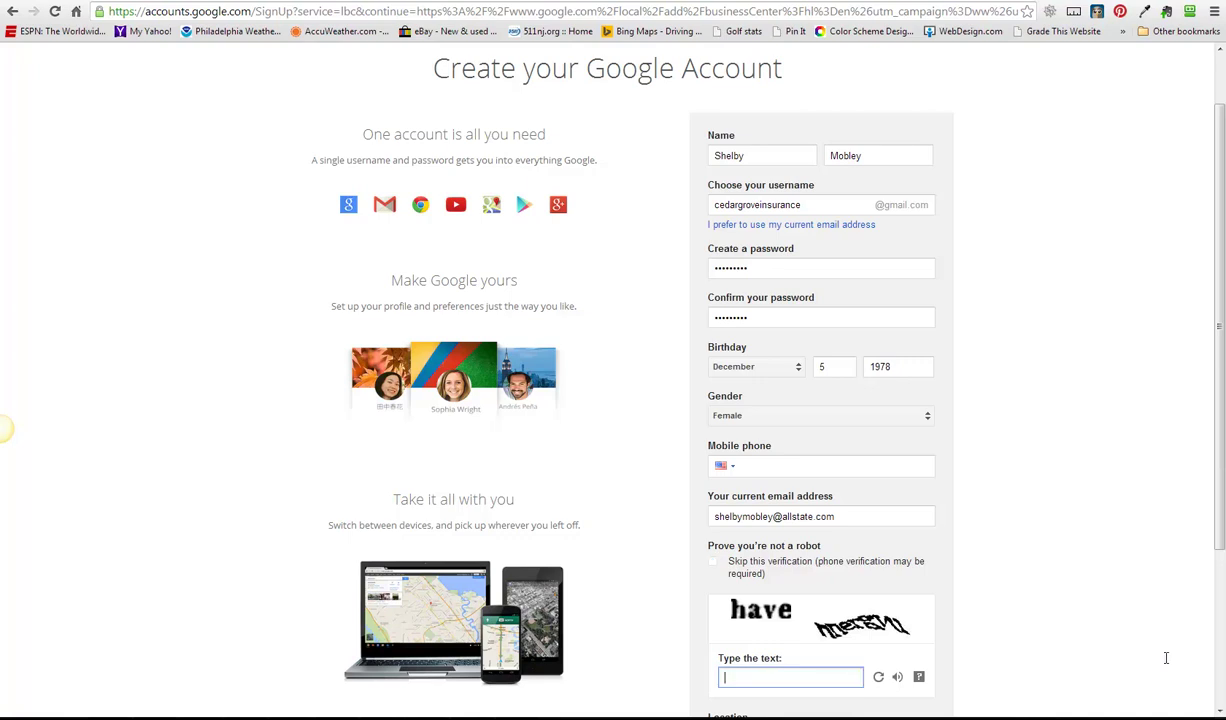
text(have nnergvu)
key(Tab)
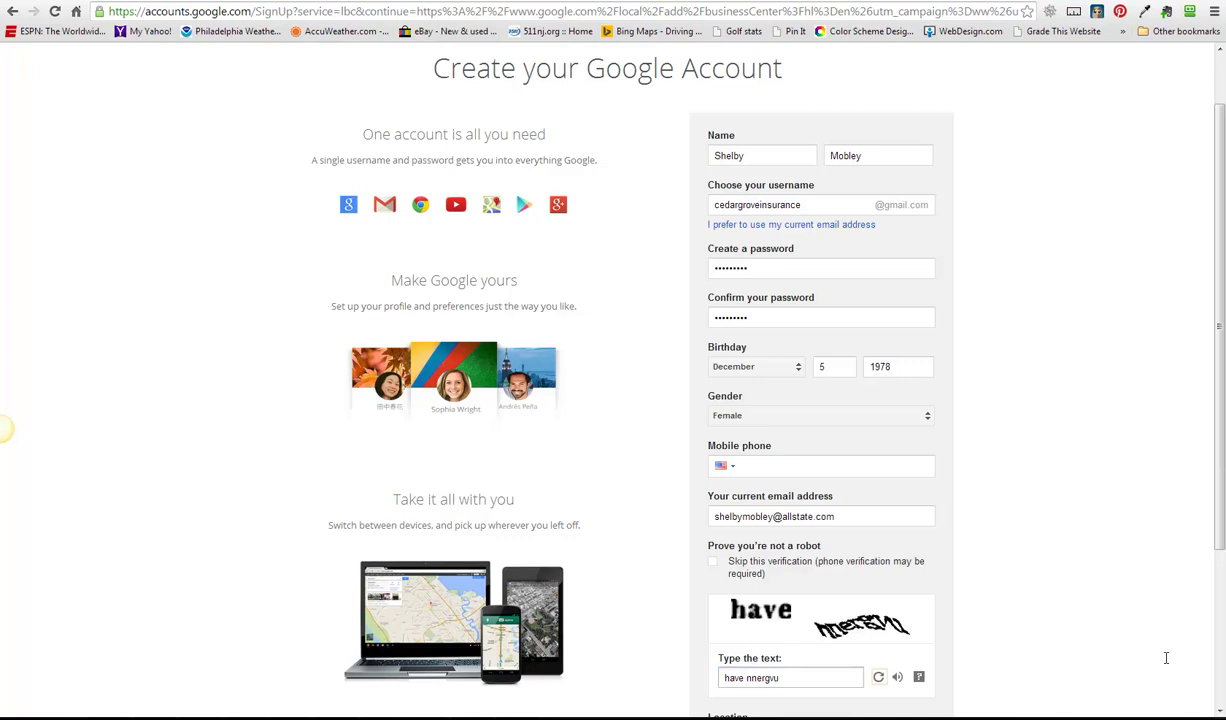
scroll(1168, 664, down, 3)
key(Tab)
key(Tab)
key(Tab)
key(Tab)
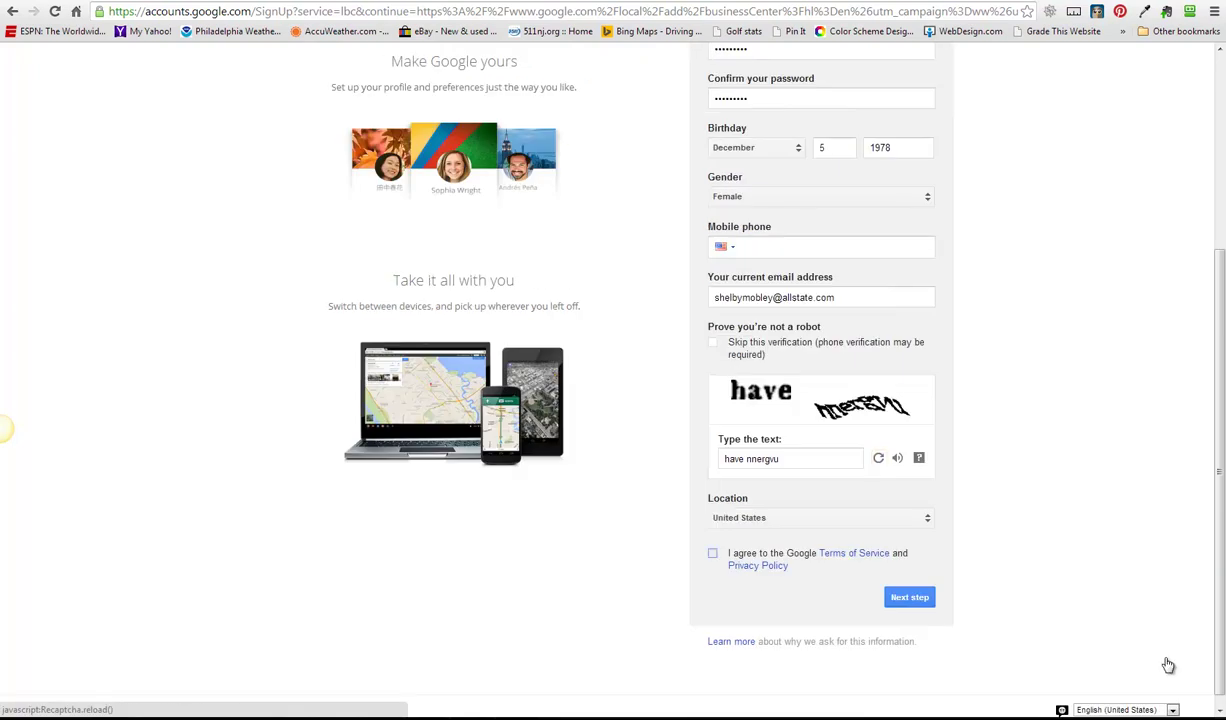
key(space)
key(Tab)
key(Tab)
key(Tab)
key(Return)
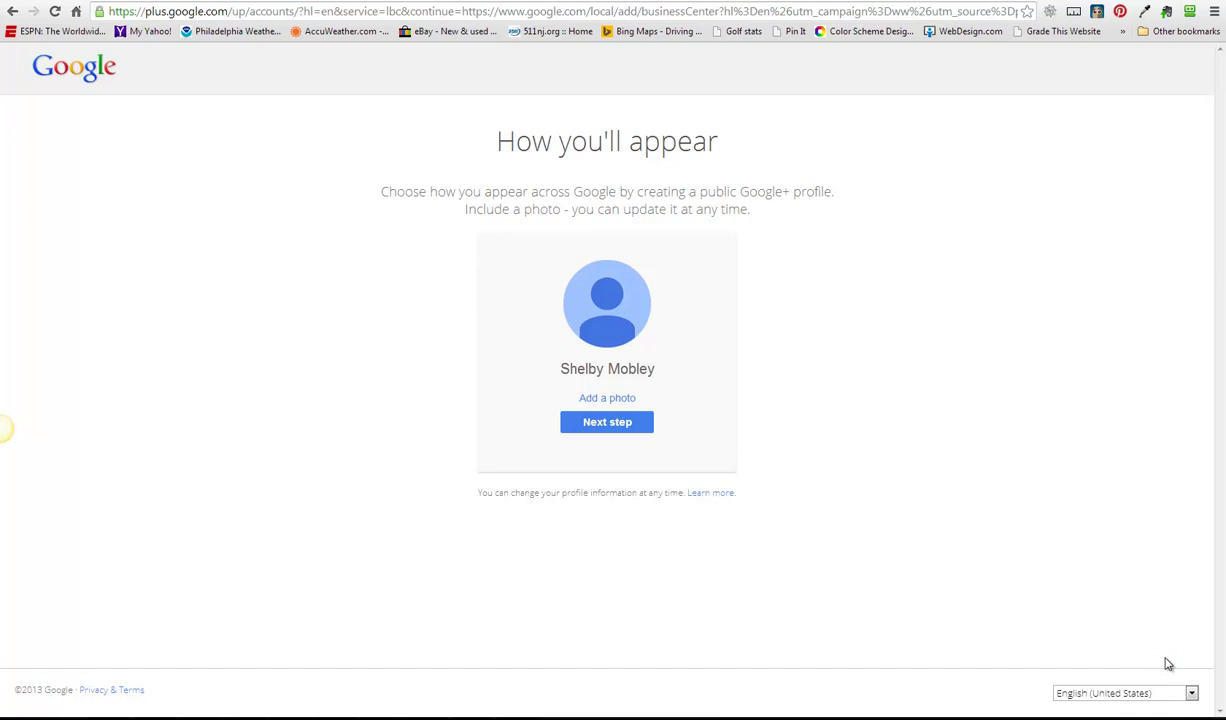
- Upload the headshot from Google Drive > Clients > Mobley Associates as the profile photo and continue
key(Escape)
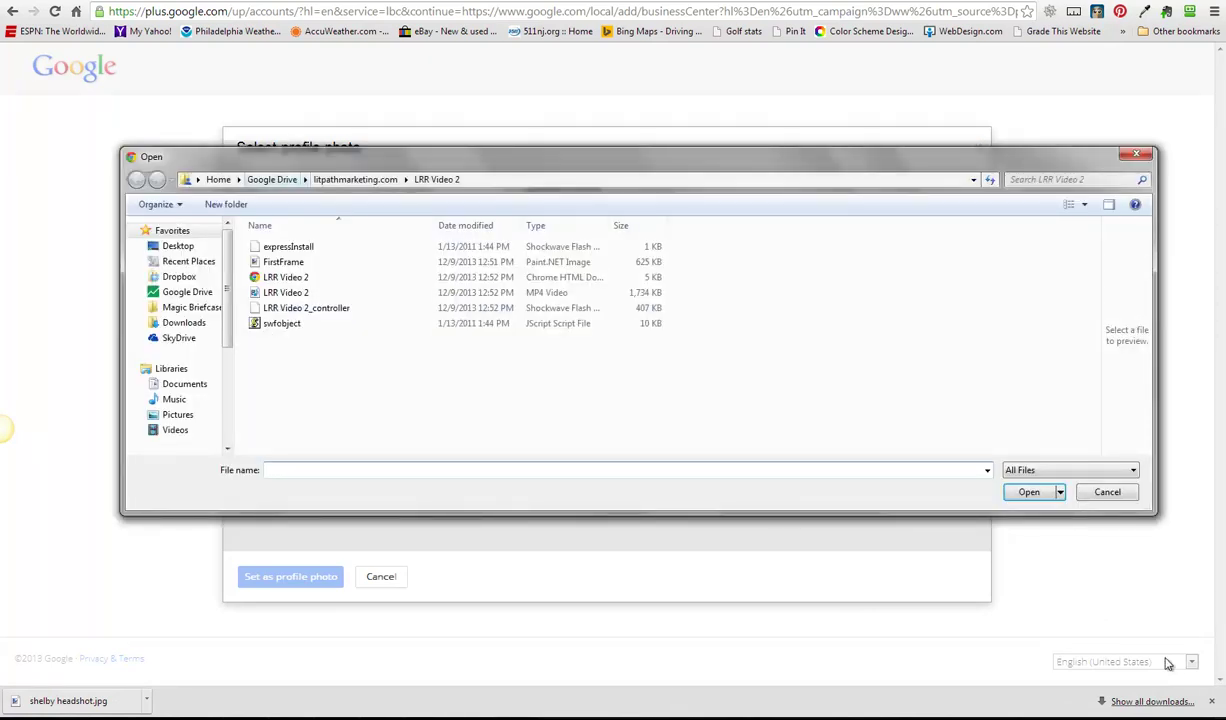
click(272, 179)
key(c)
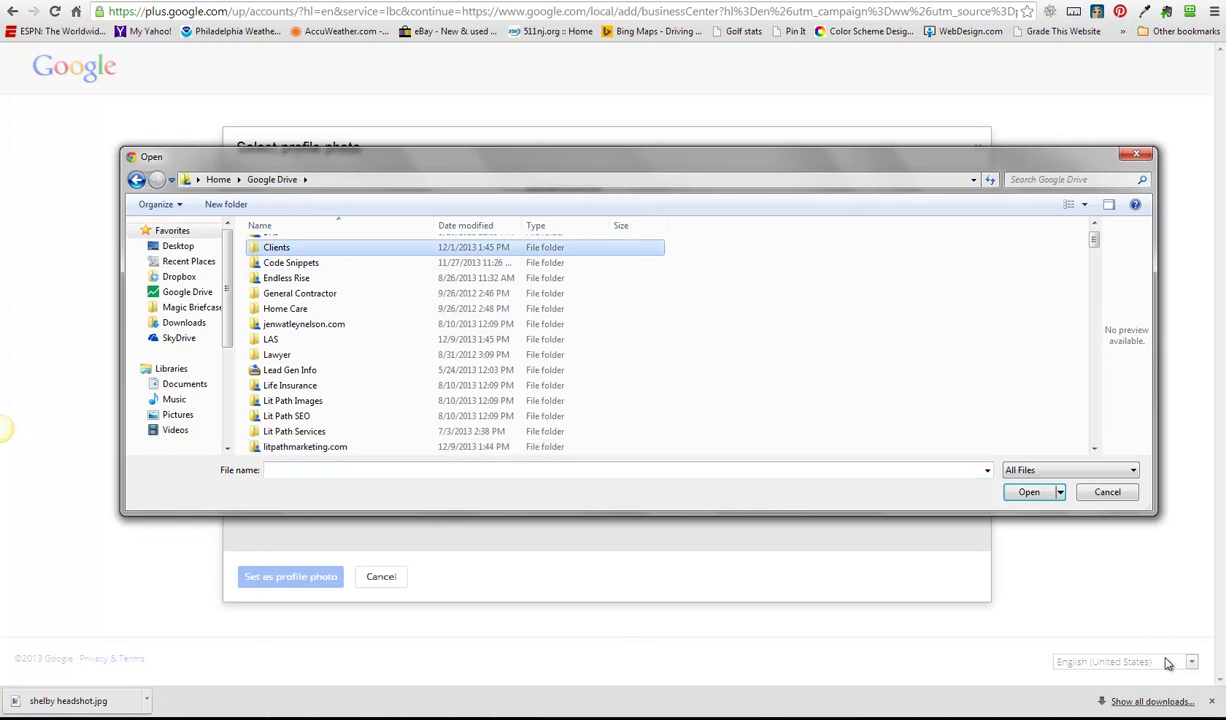
key(Return)
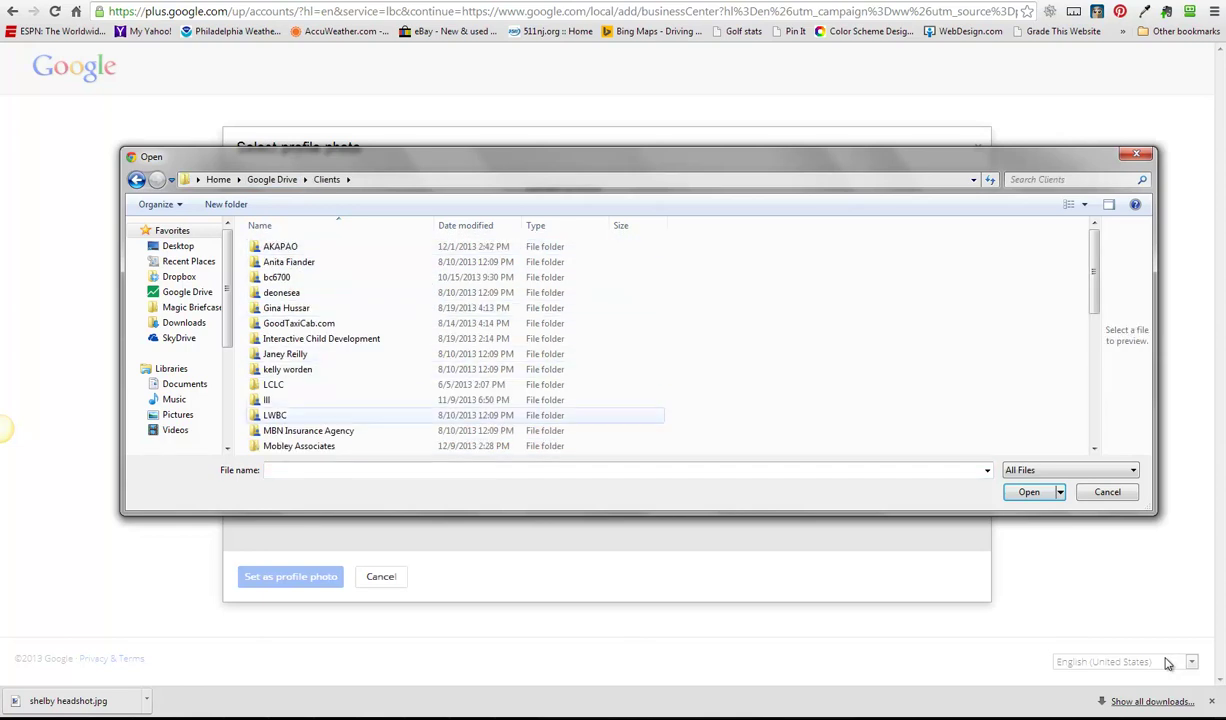
key(Down)
key(Down)
key(Return)
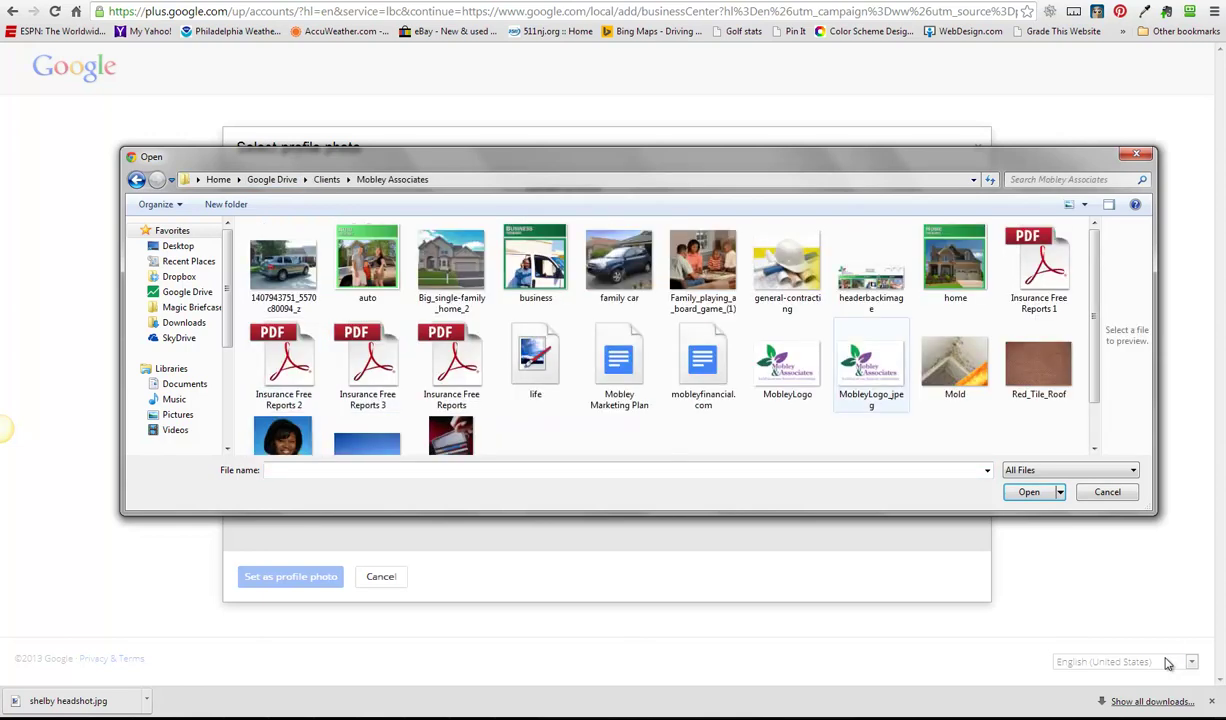
key(s)
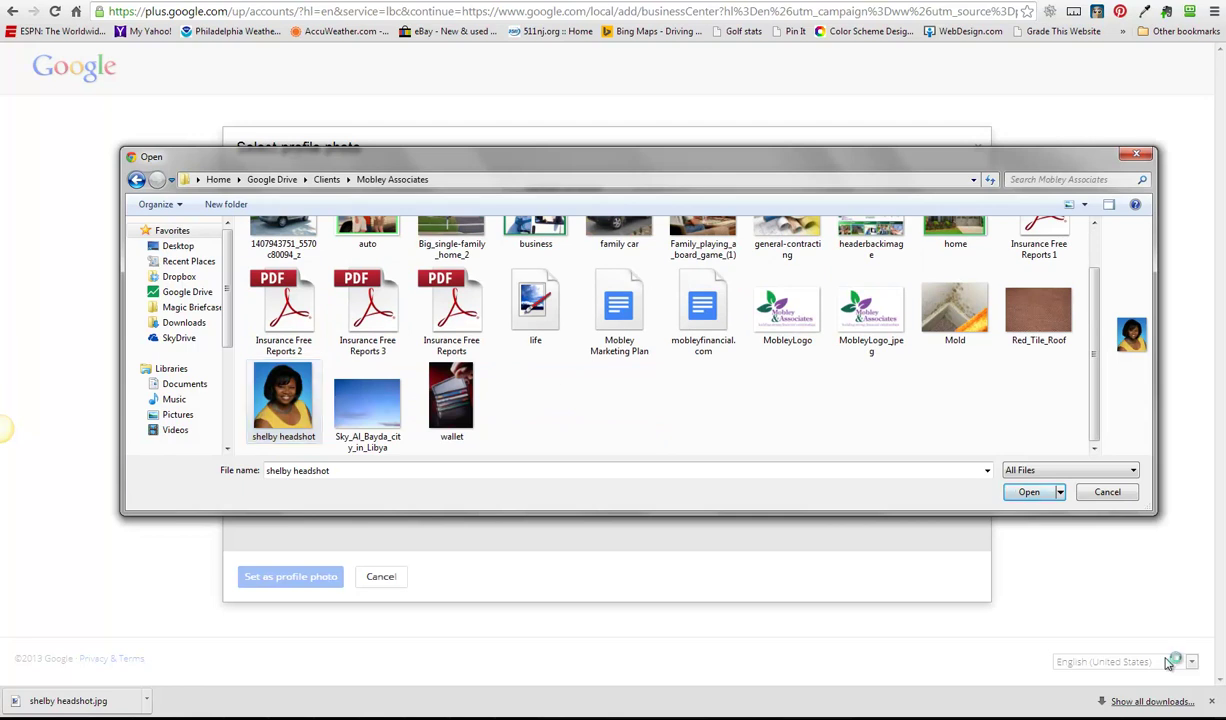
key(Return)
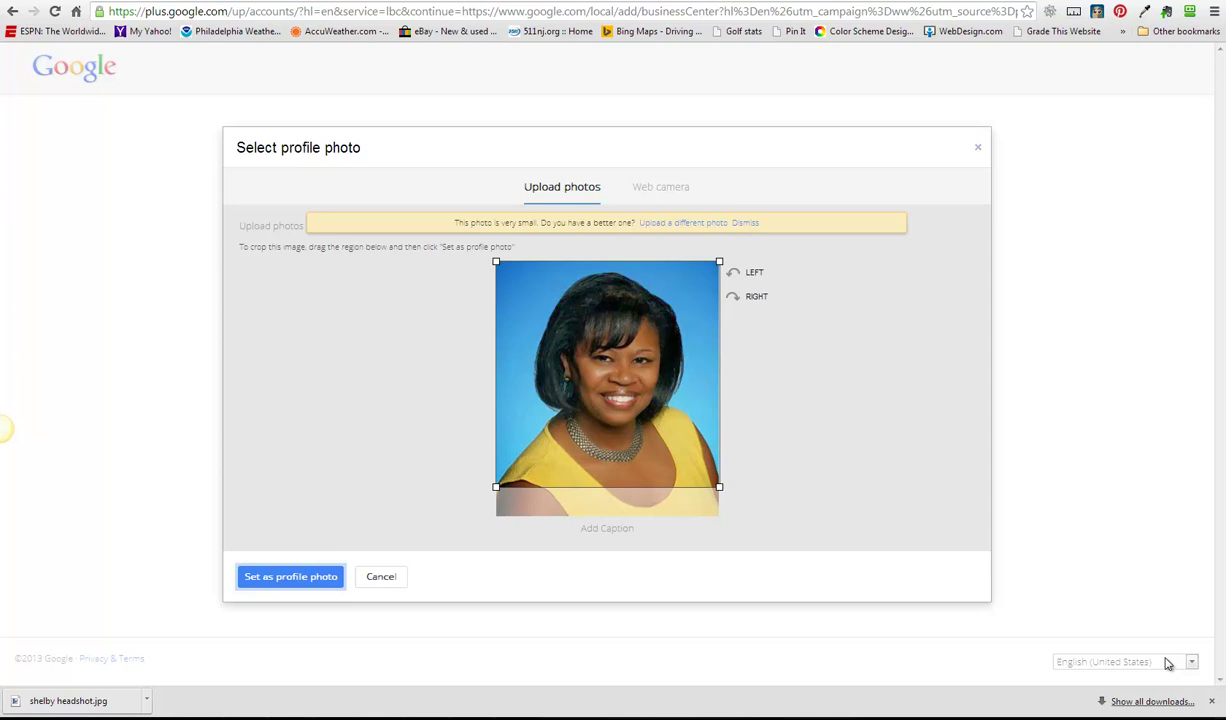
key(Return)
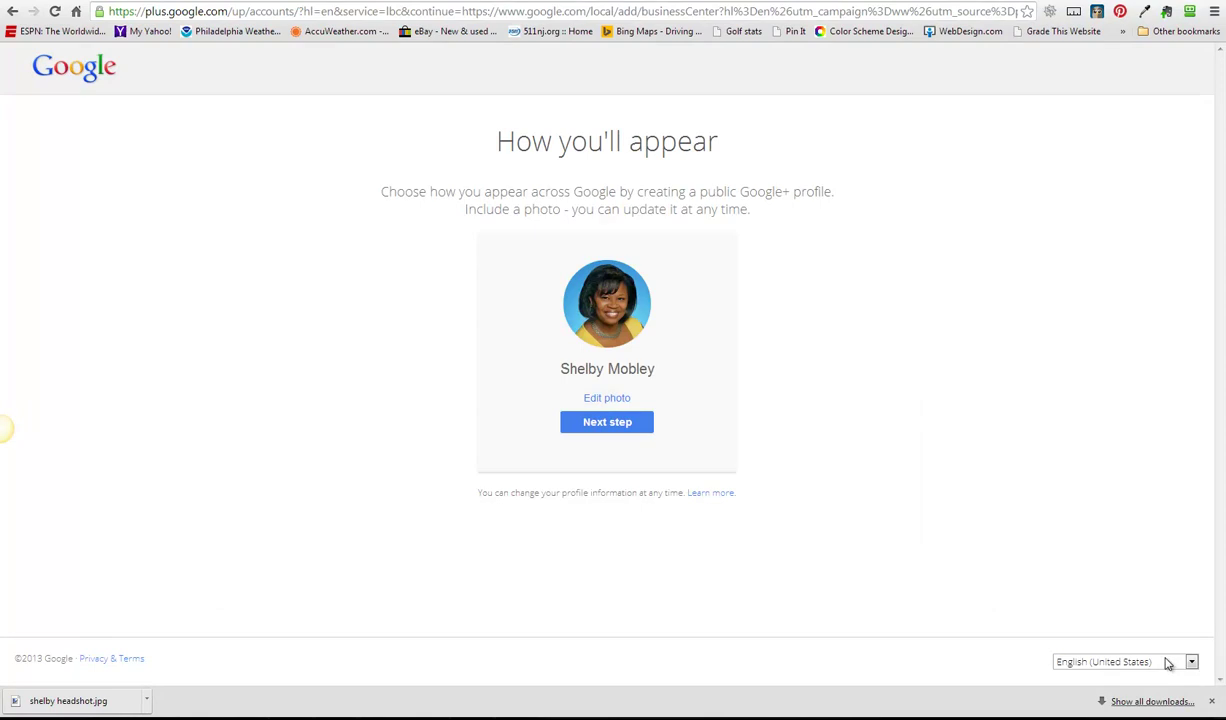
key(Return)
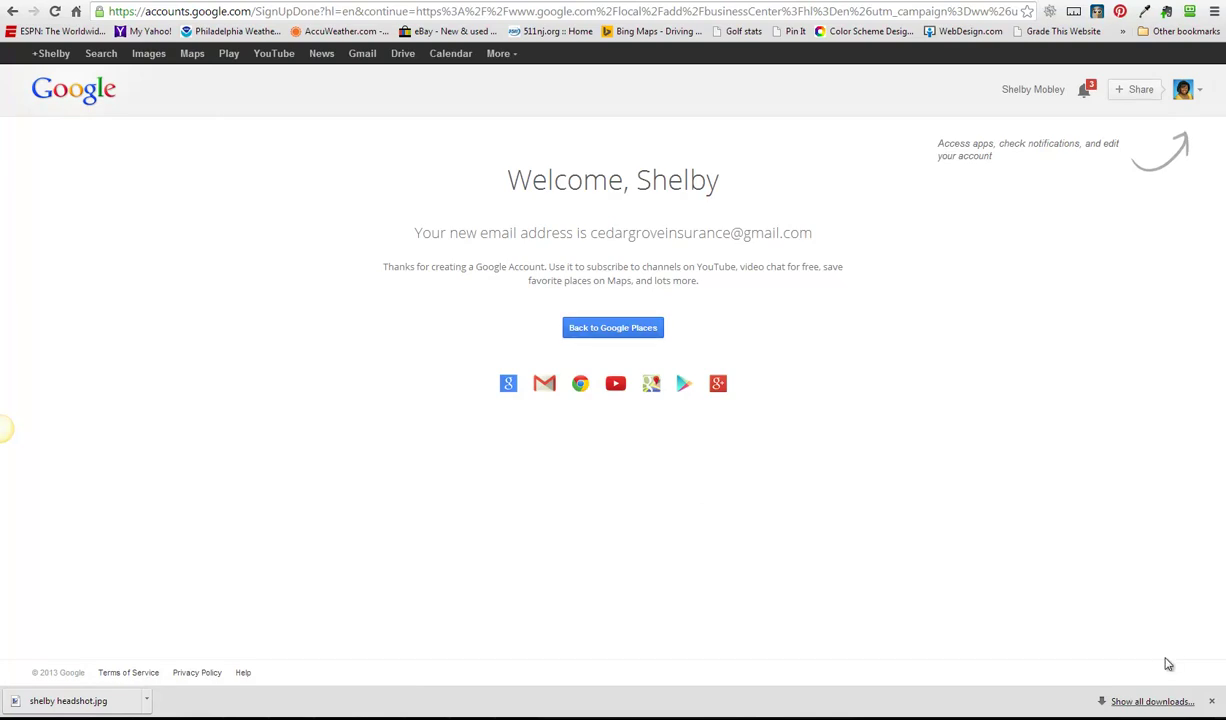
- Return to Google Places, accept the terms, and search for the agent's business by name
key(Return)
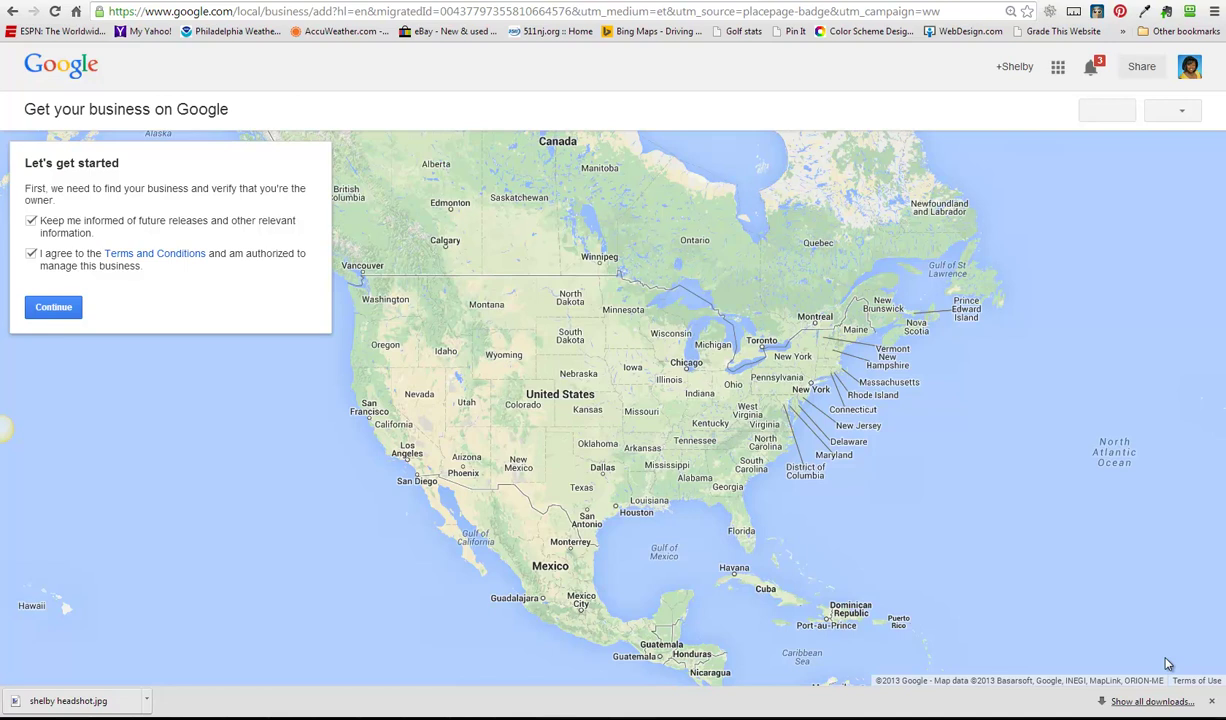
key(Return)
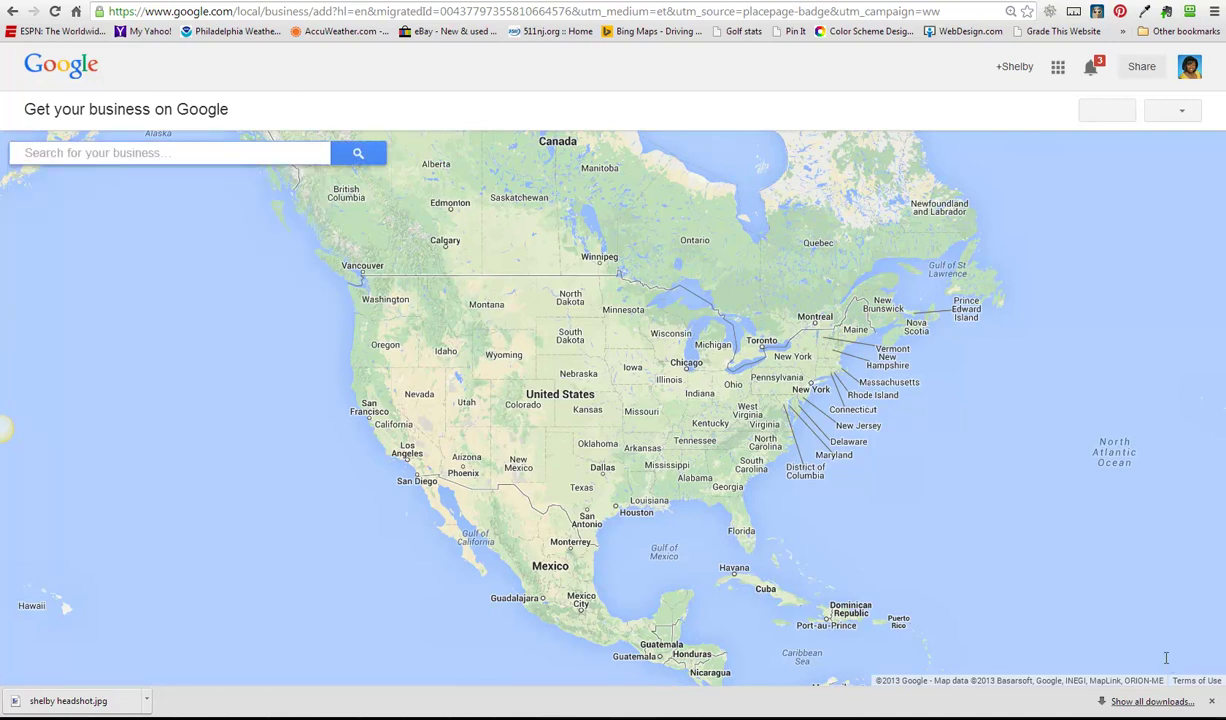
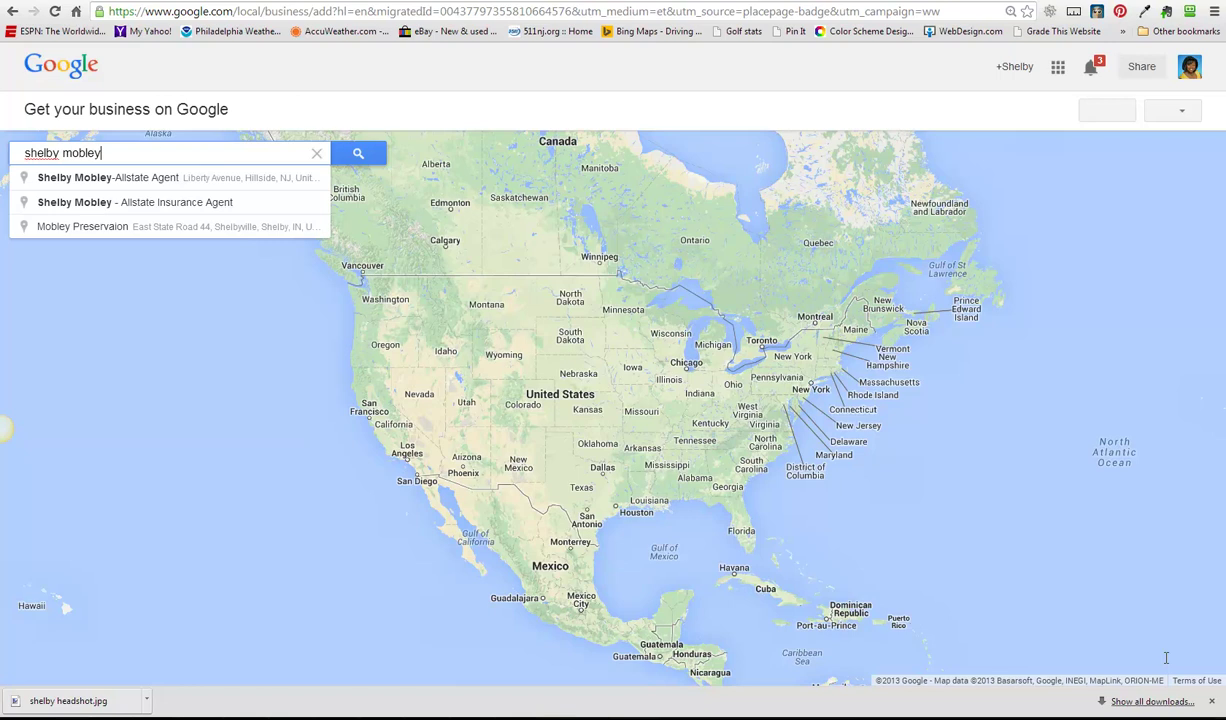
key(Return)
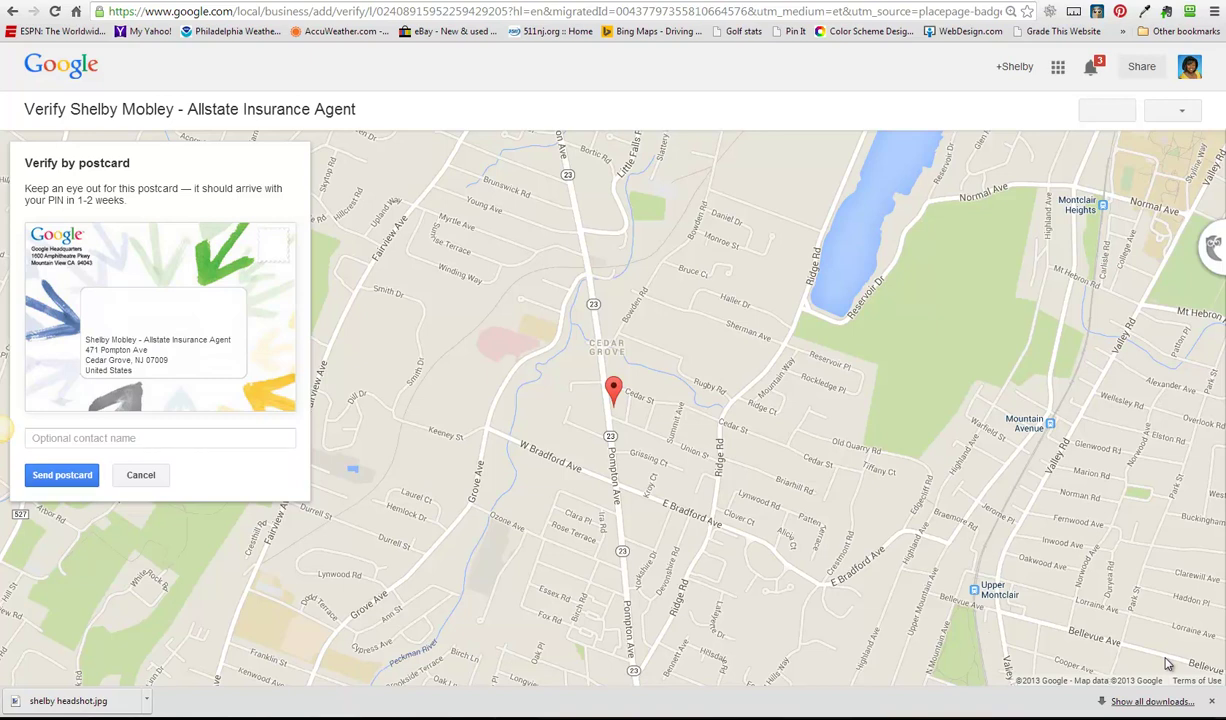
- Request the PIN verification postcard and continue to the listing dashboard
key(Return)
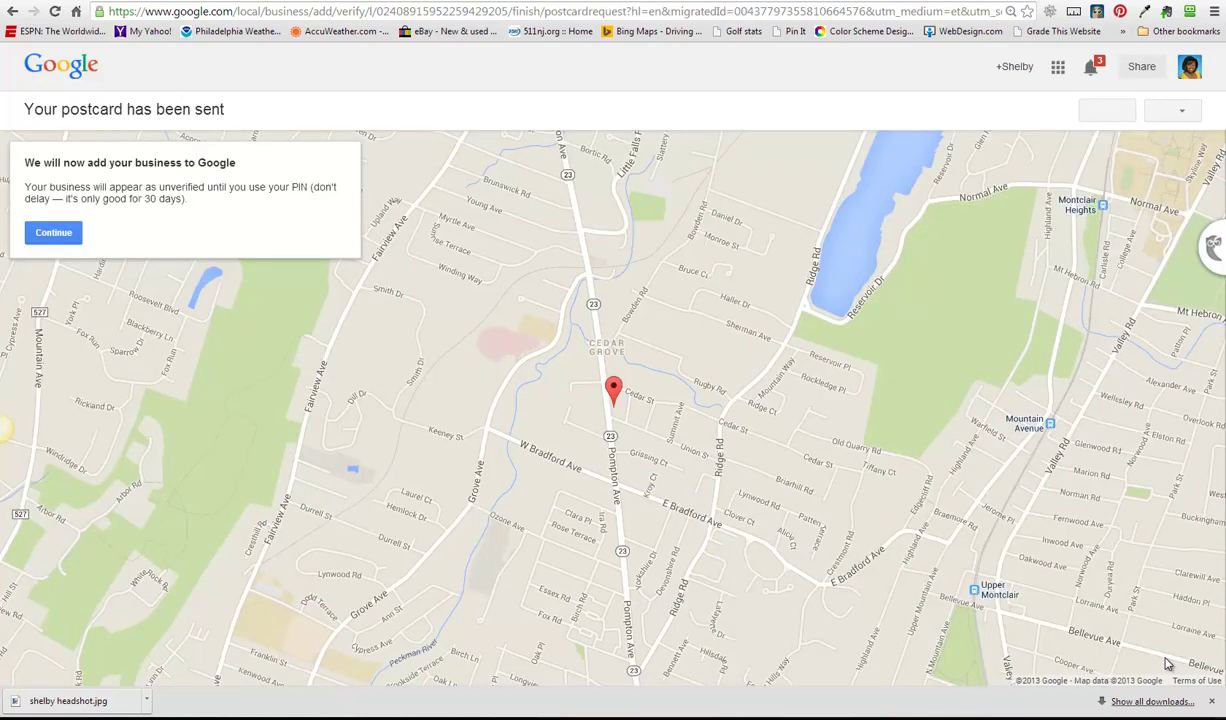
key(Return)
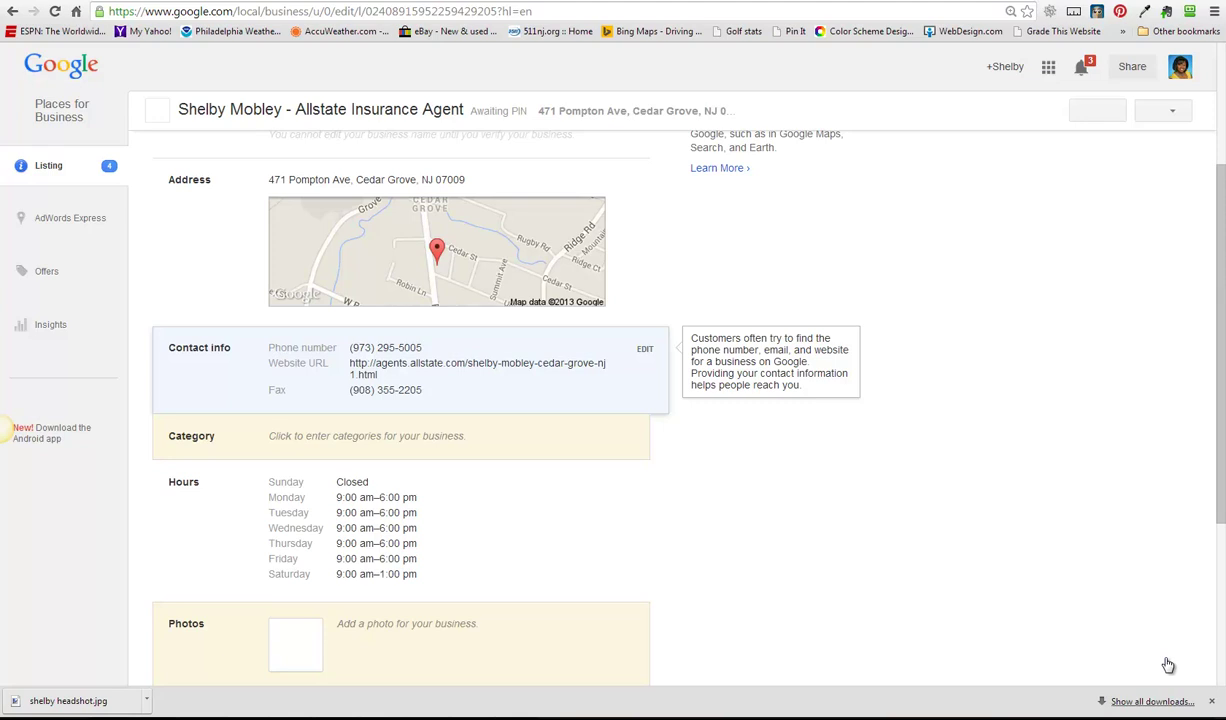
- Set the listing's first category to Insurance Agency and save it
key(Tab)
key(Return)
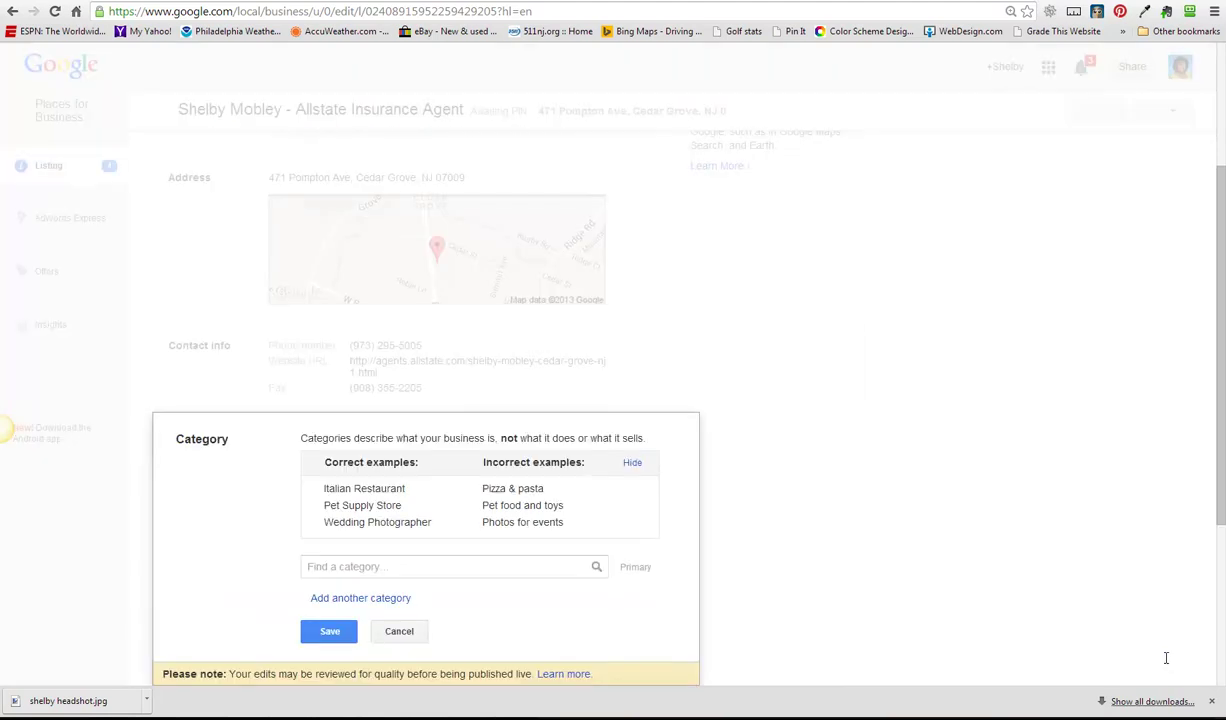
text(Insurance Agency)
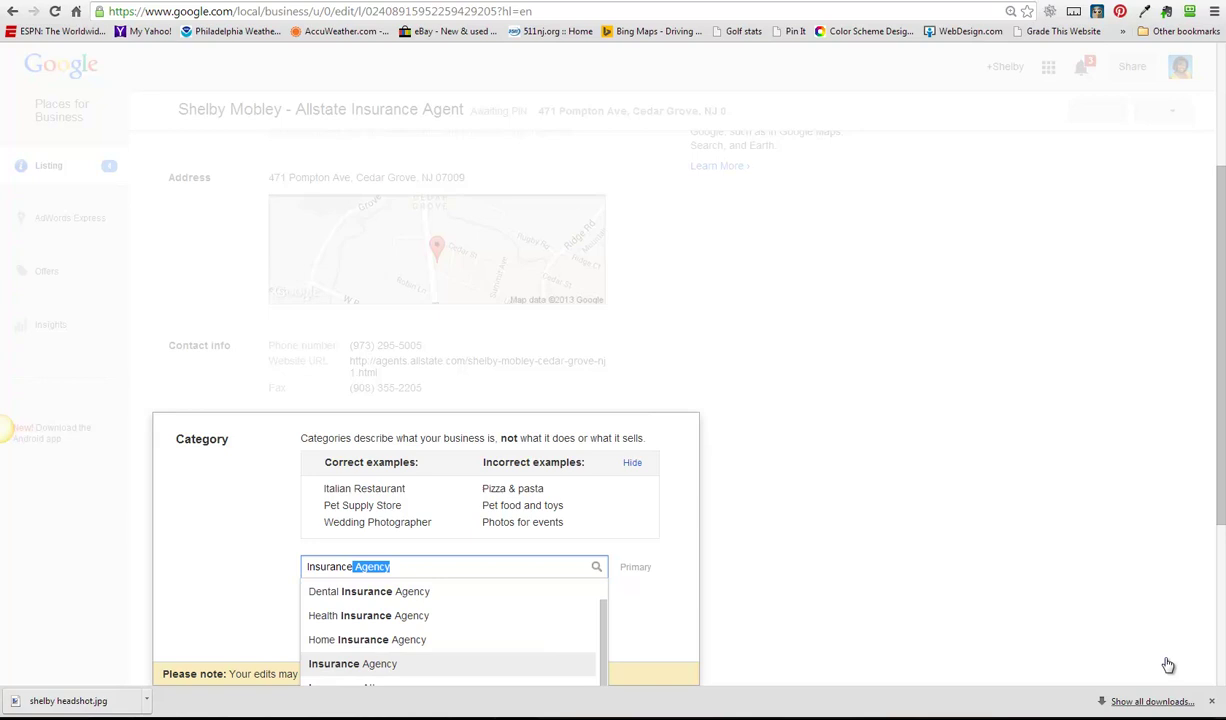
key(Return)
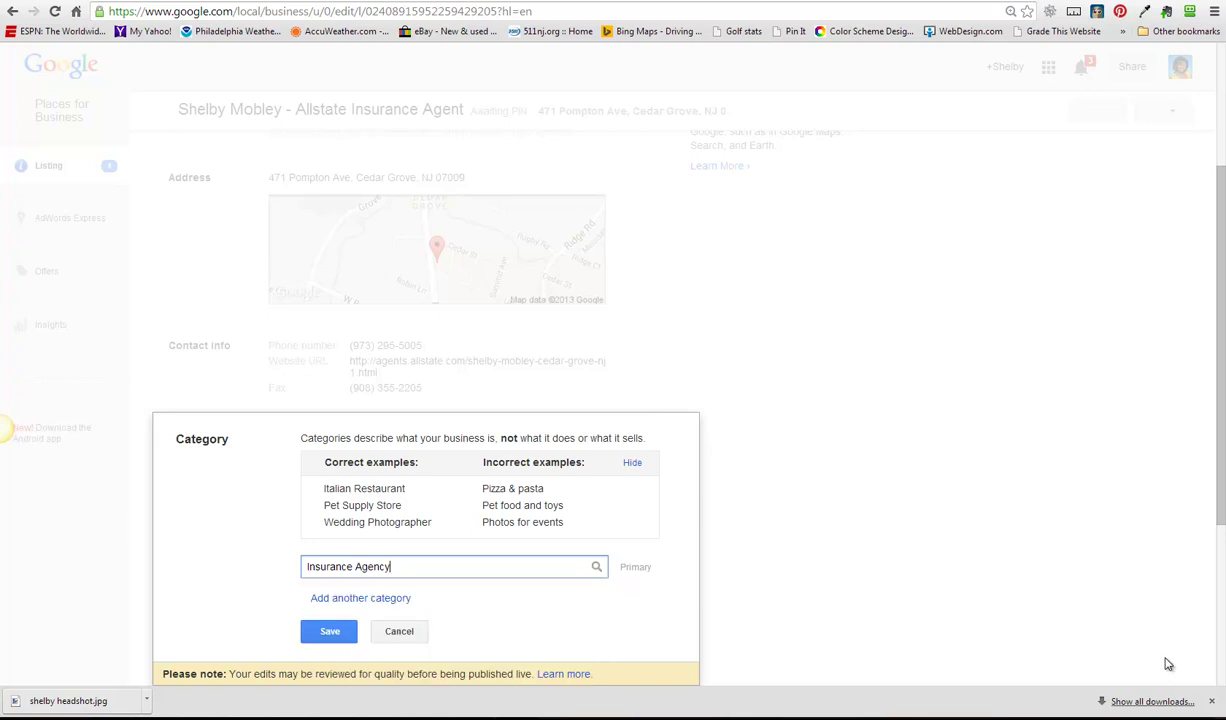
key(Tab)
key(Tab)
key(Return)
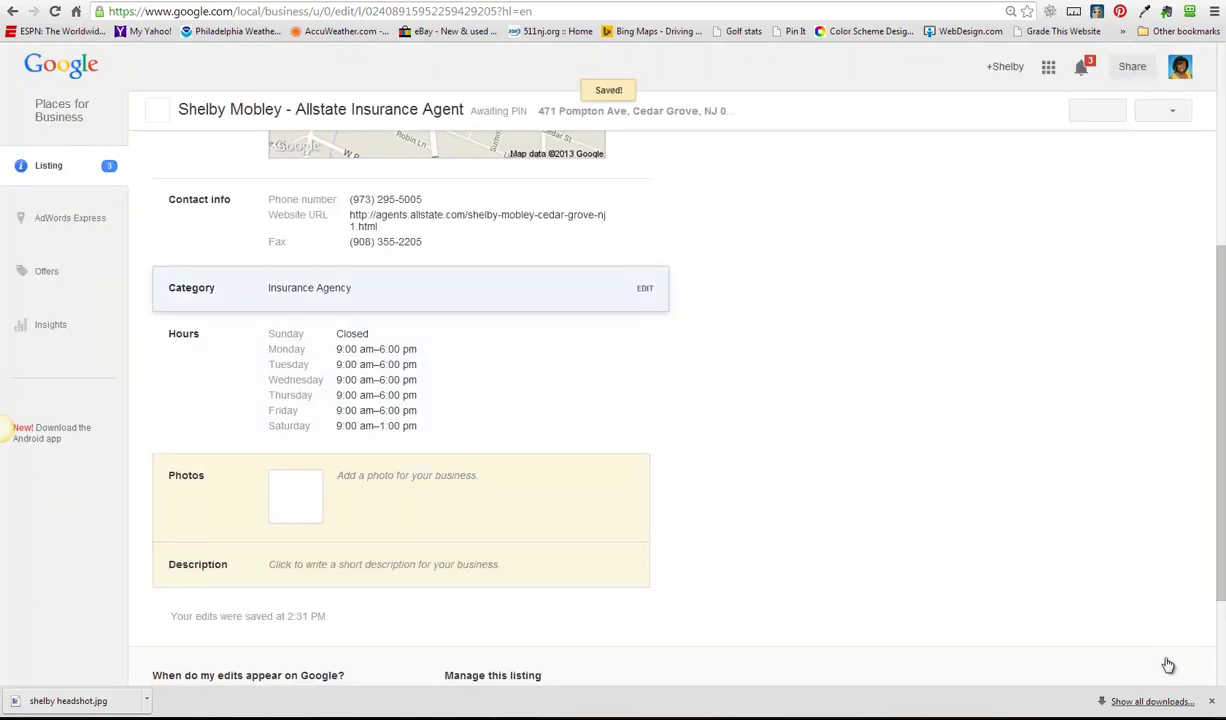
key(Return)
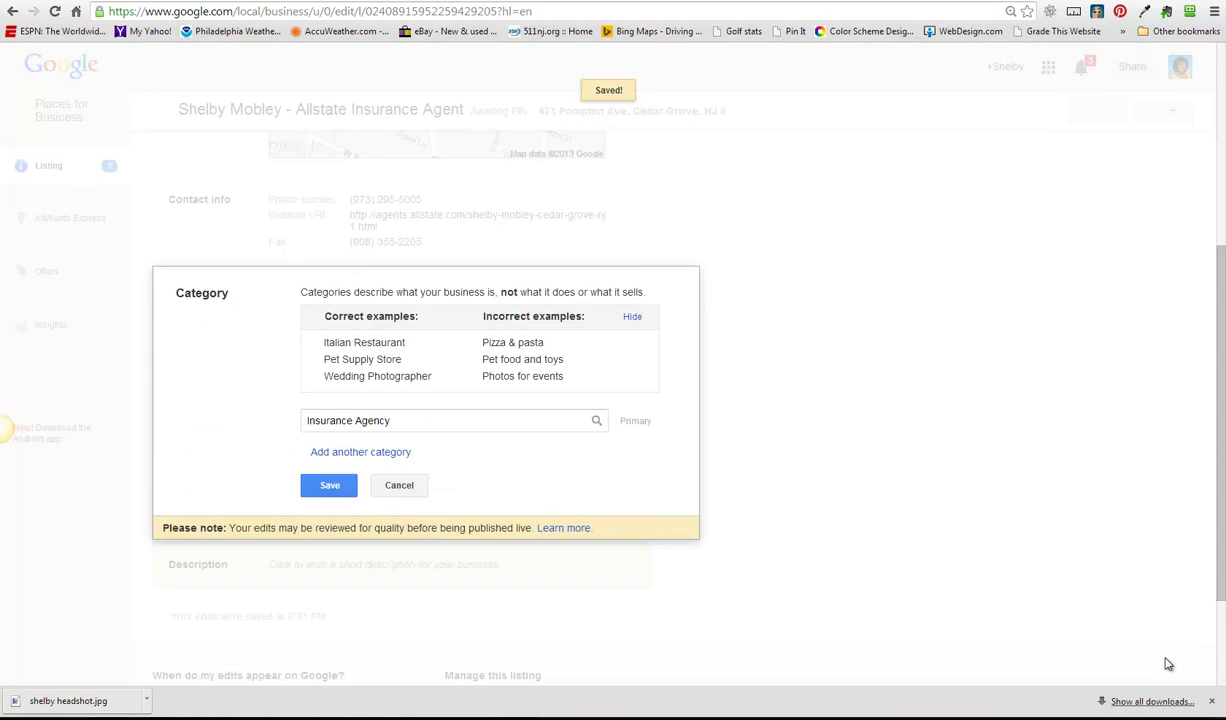
key(Return)
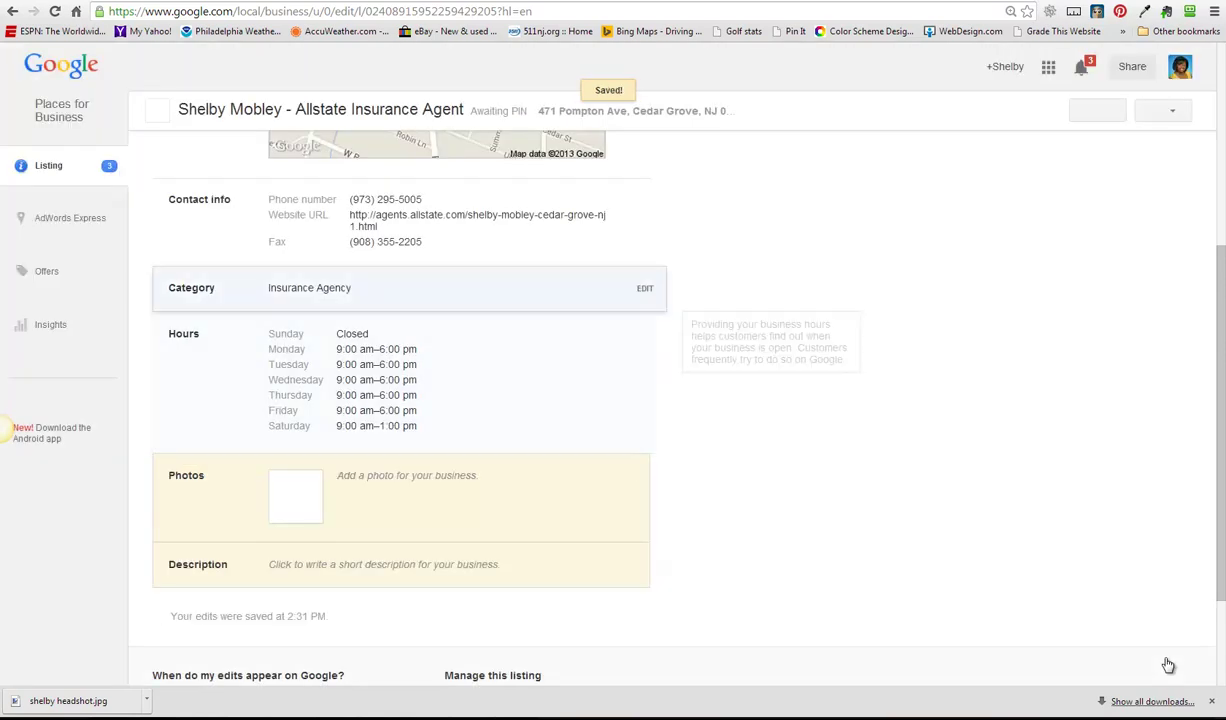
- Add Auto Insurance Agency as a second category
key(Return)
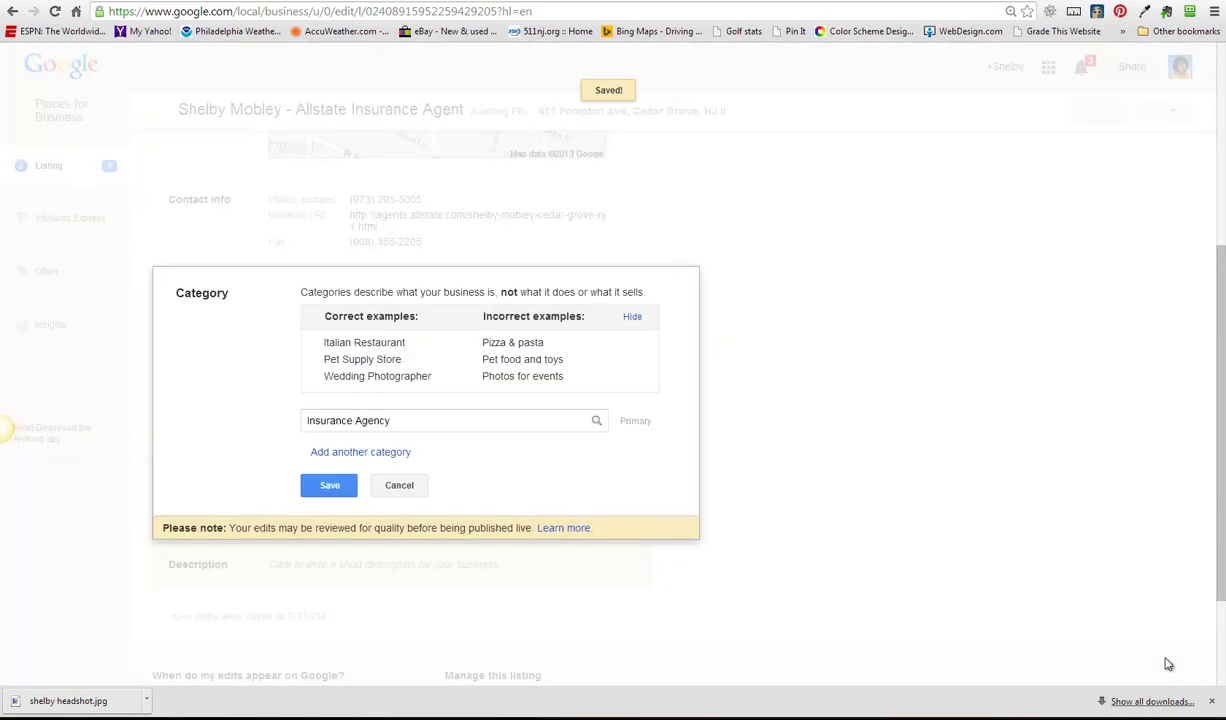
key(Tab)
key(Return)
text(Insurance)
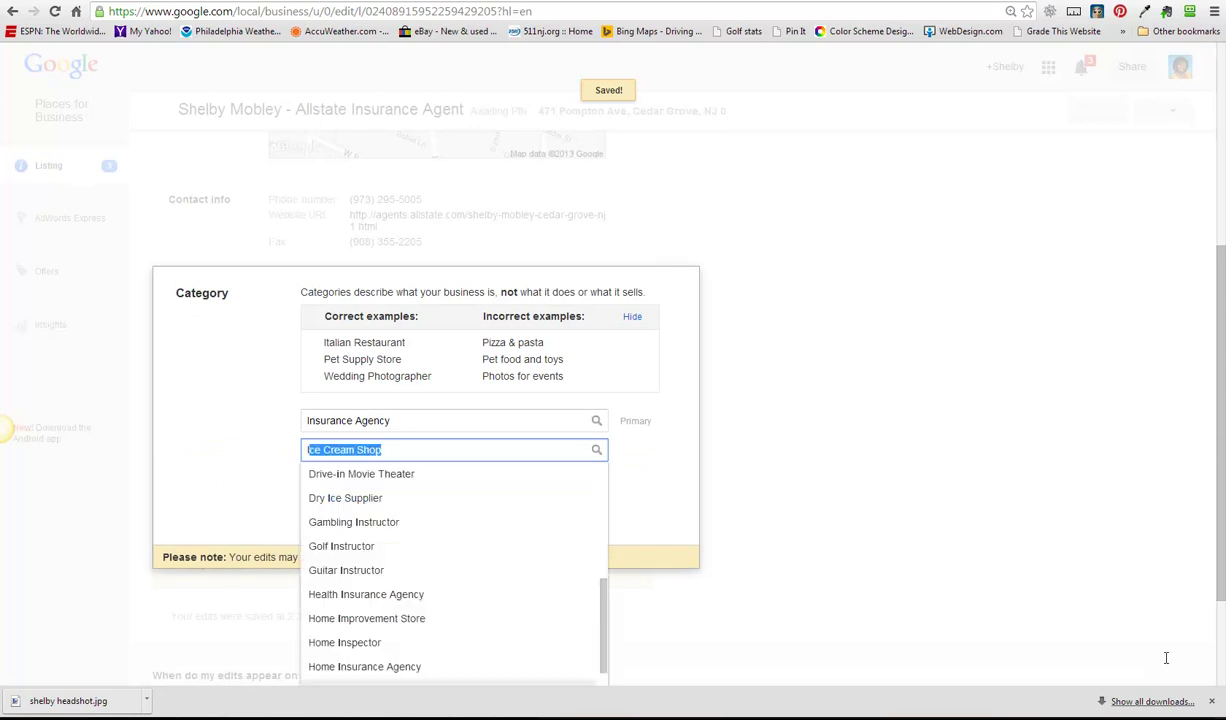
key(Down)
key(Down)
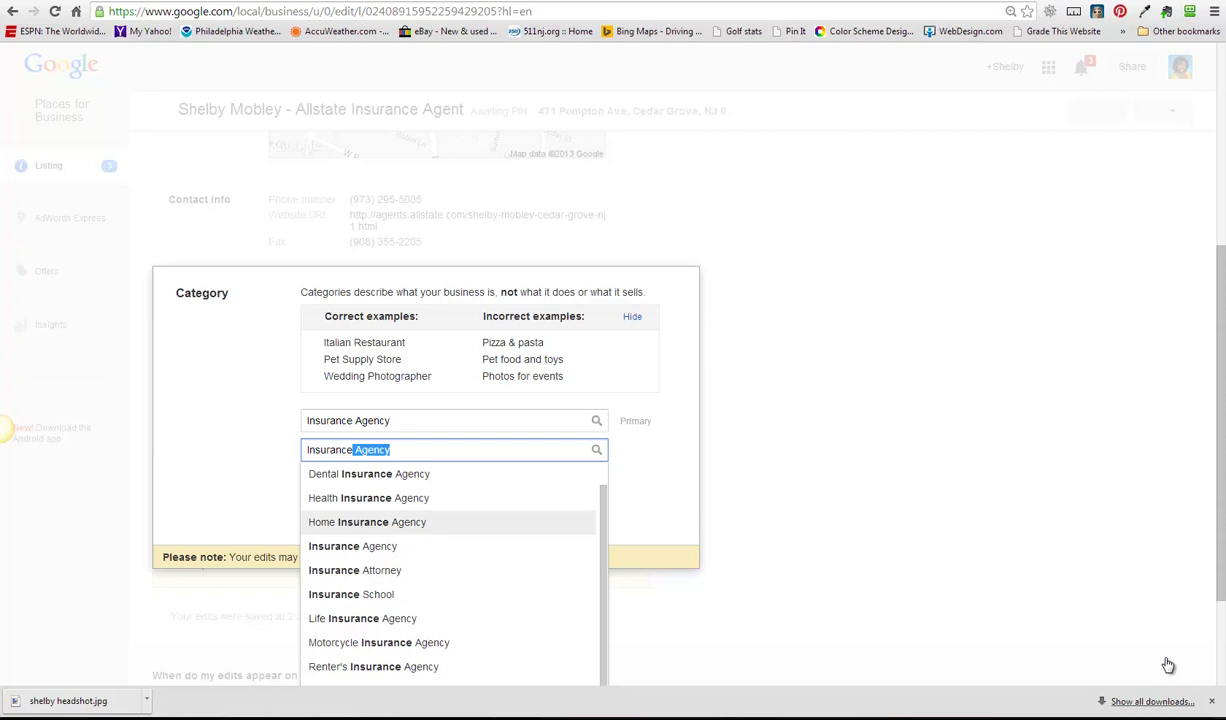
key(Down)
key(Down)
key(Down)
key(Down)
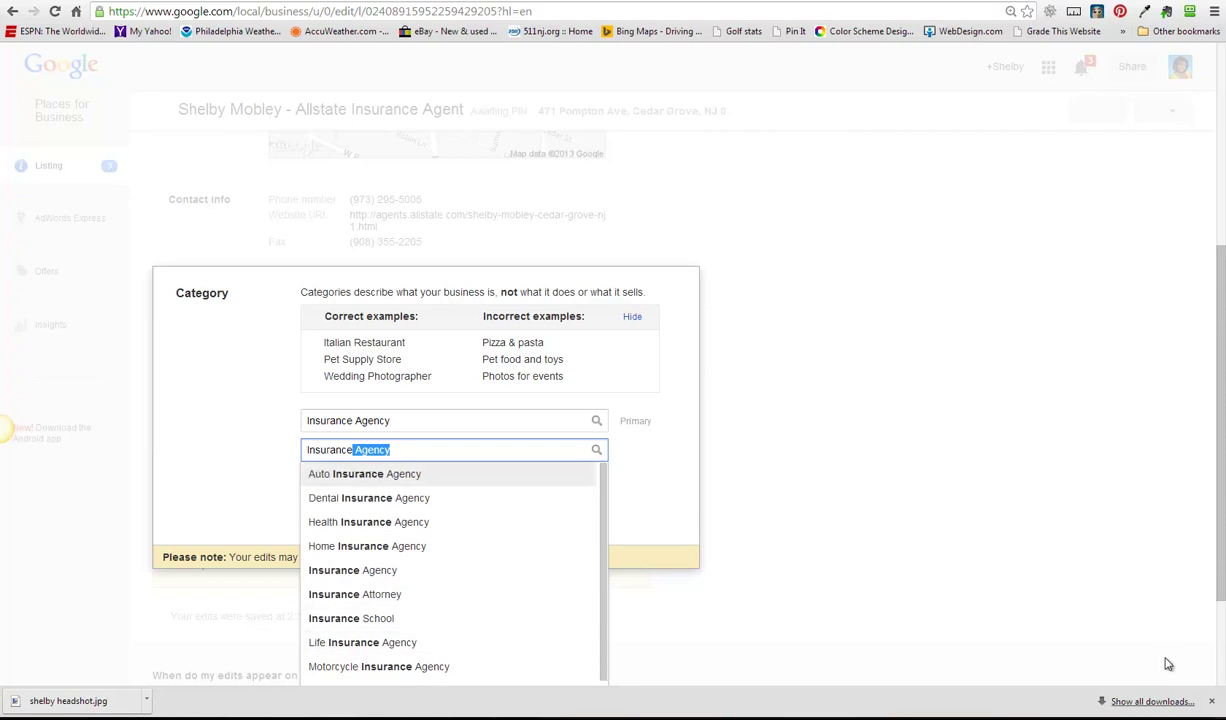
key(Return)
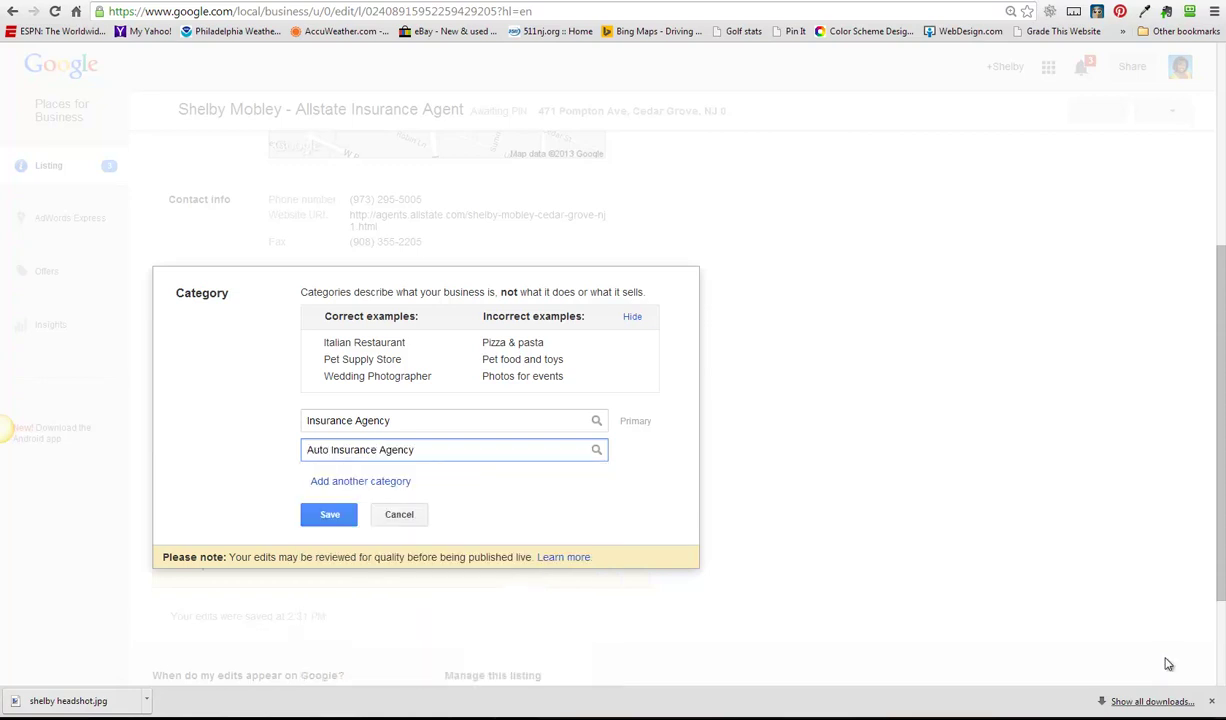
- Add Home Insurance Agency and Life Insurance Agency categories, then save all four
key(Tab)
key(Return)
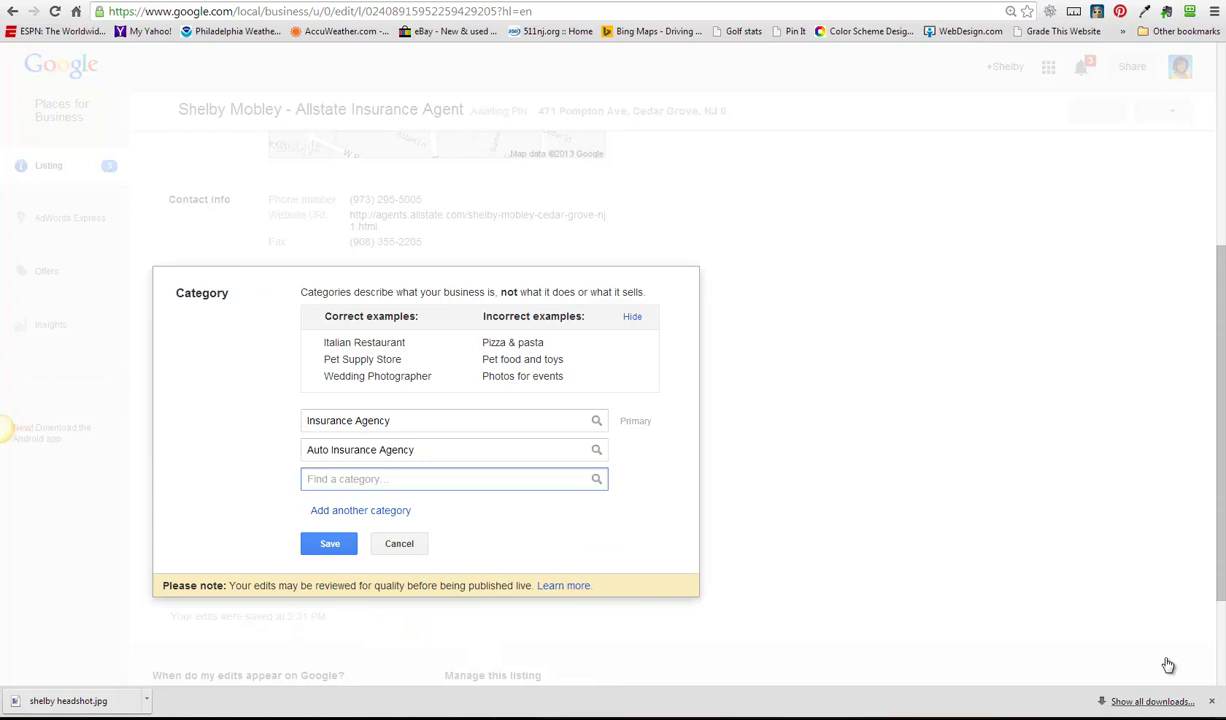
text(Home Insurance Agency)
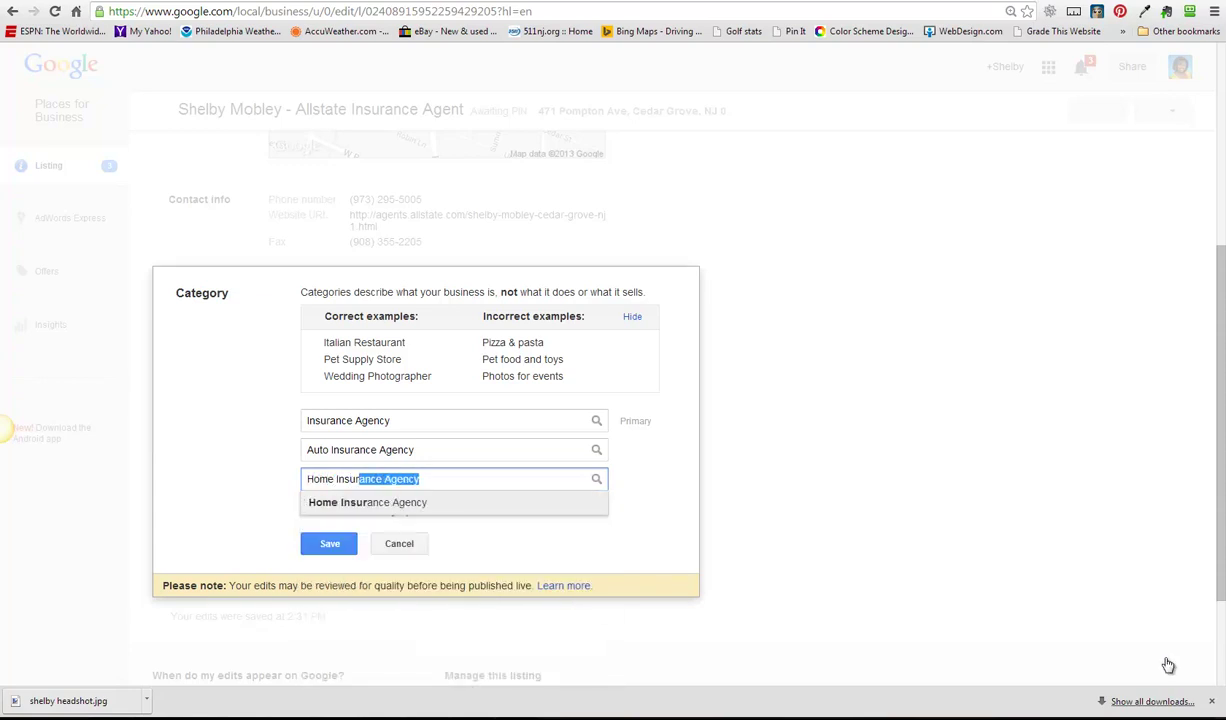
key(Return)
key(Tab)
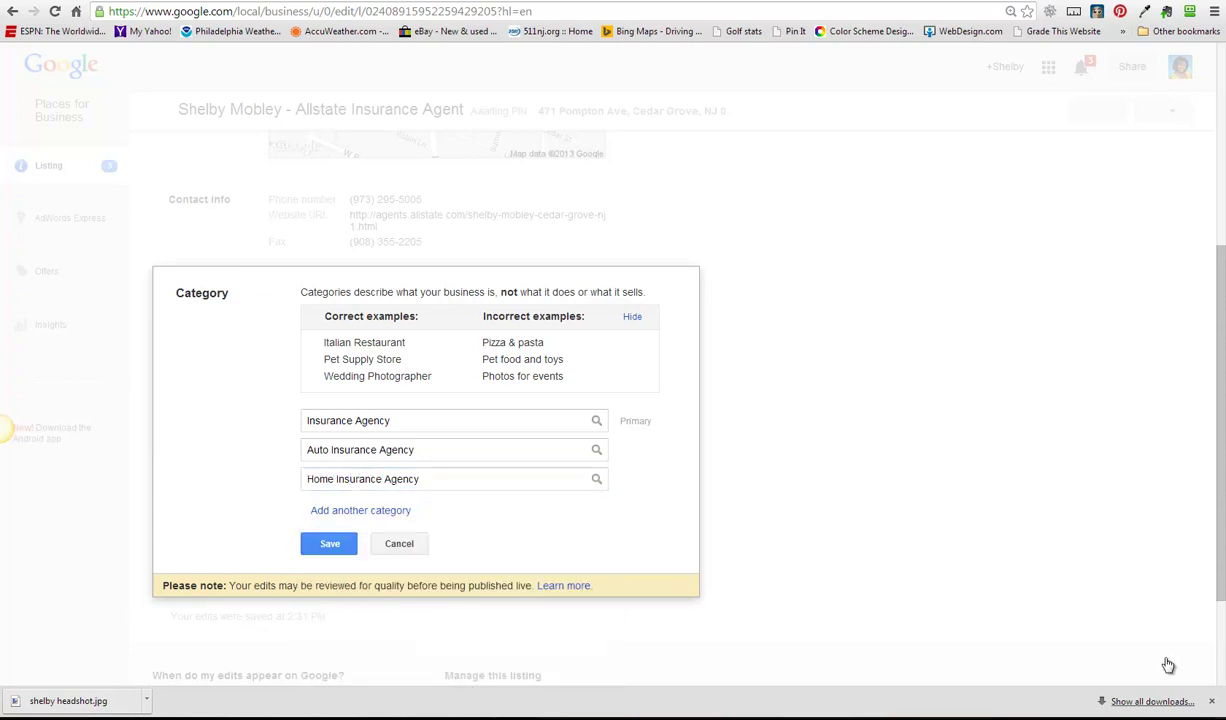
key(Return)
text(Life Insurance Agency)
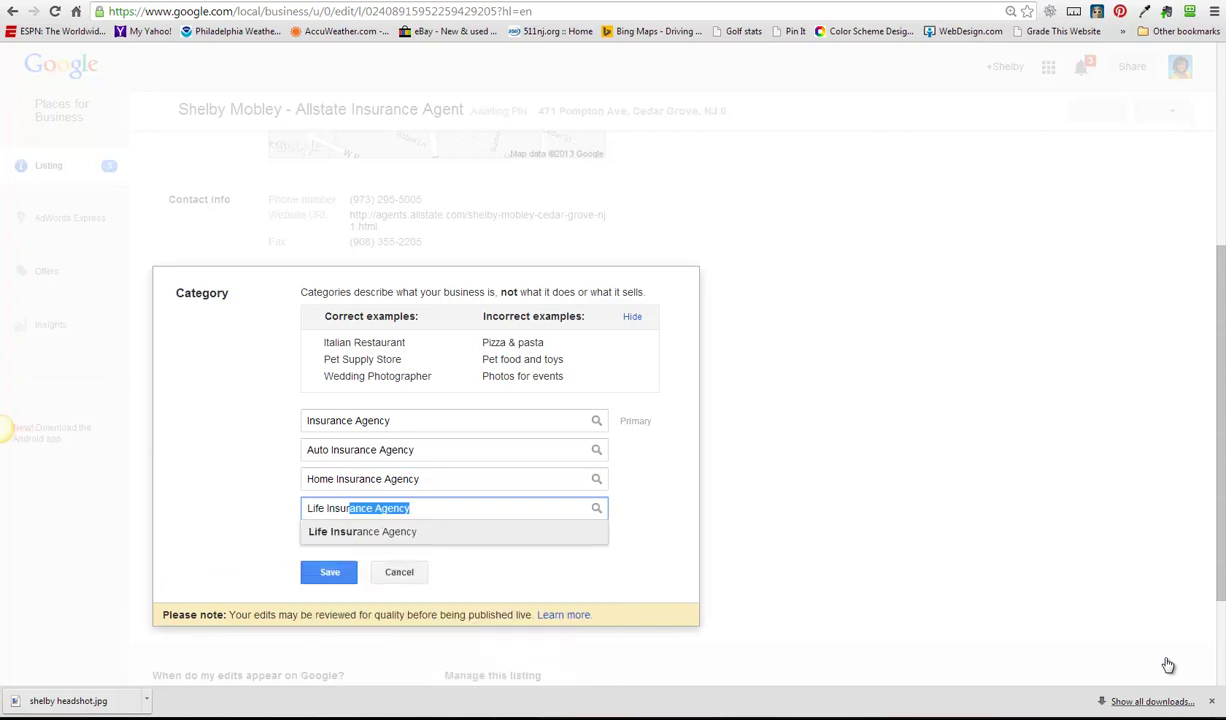
key(Return)
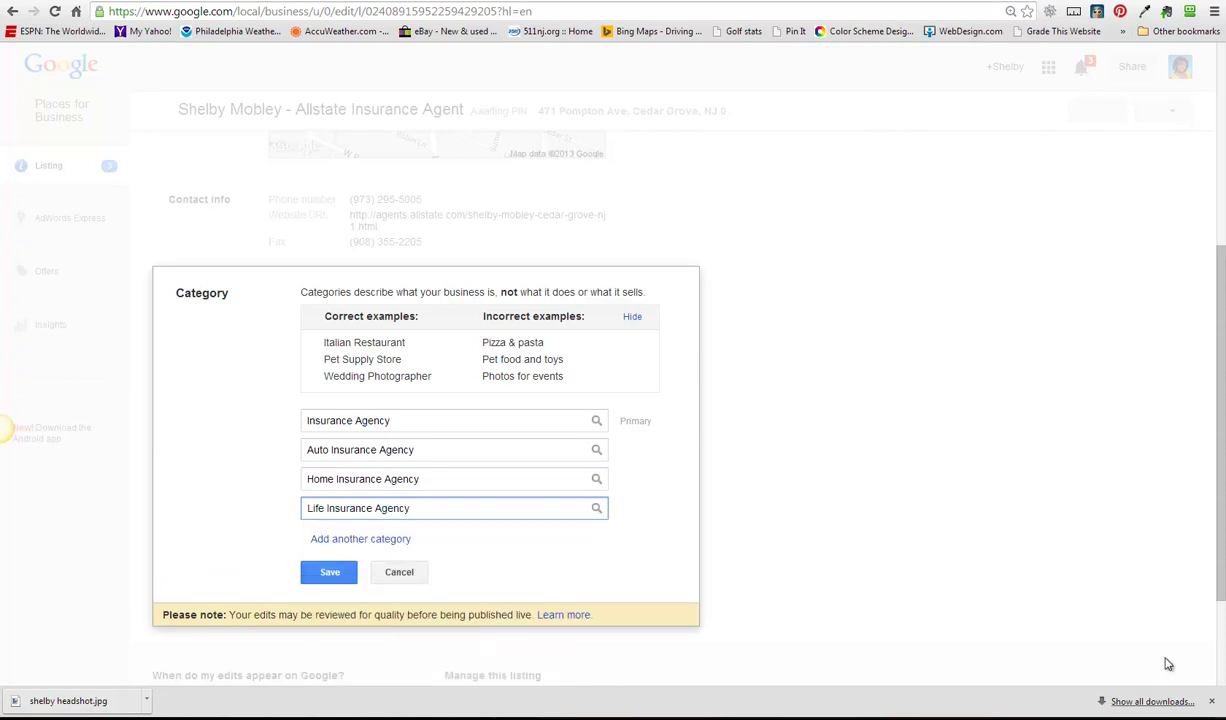
key(Return)
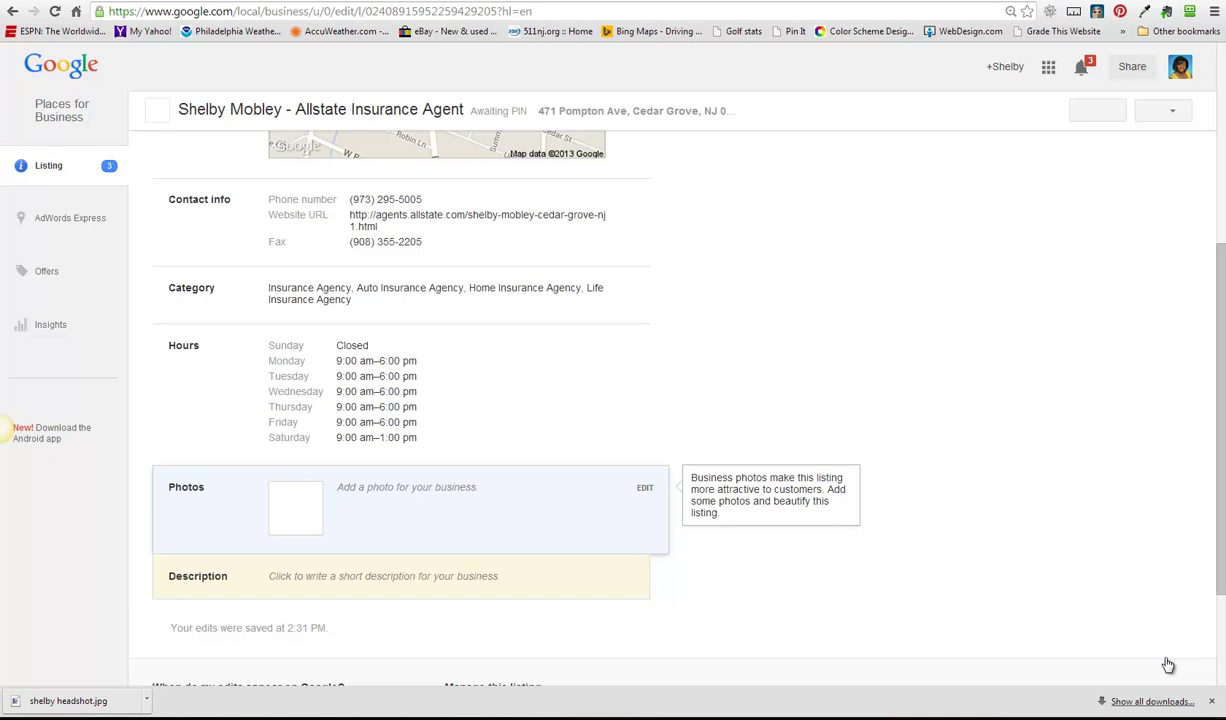
- Save the listing's Description unchanged, leaving it empty, and return to the top of the listing
scroll(1168, 665, down, 3)
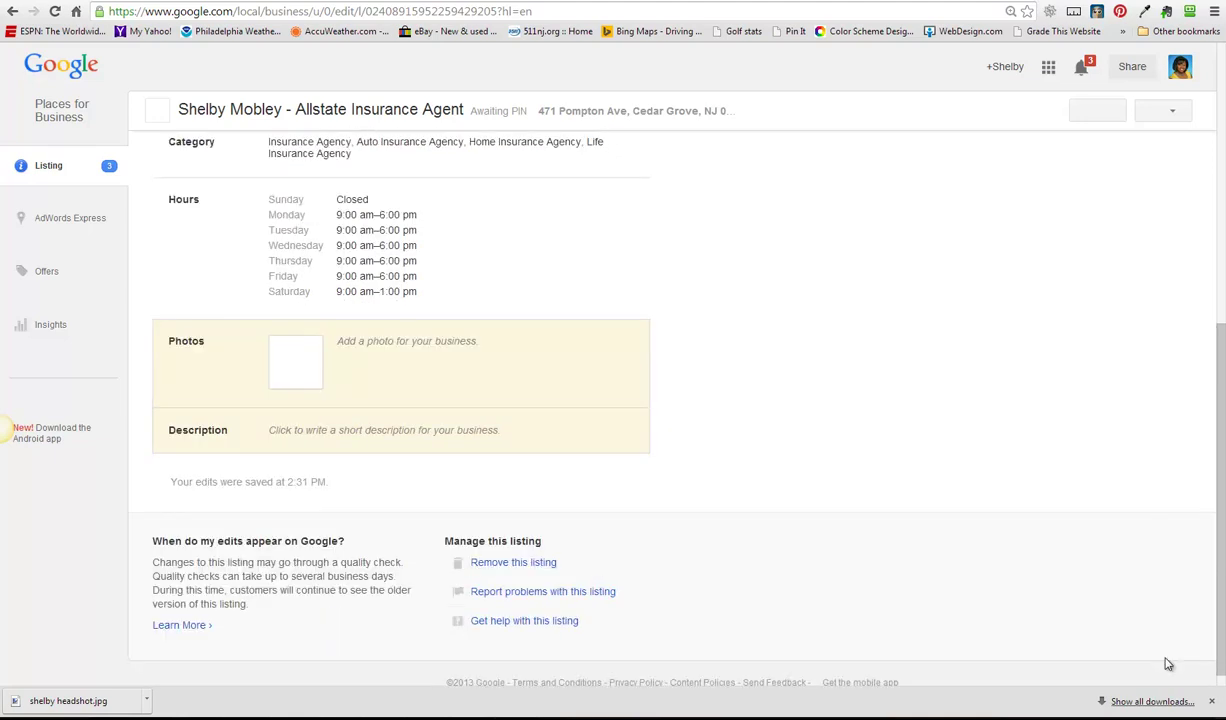
scroll(1168, 665, up, 2)
key(Tab)
key(Tab)
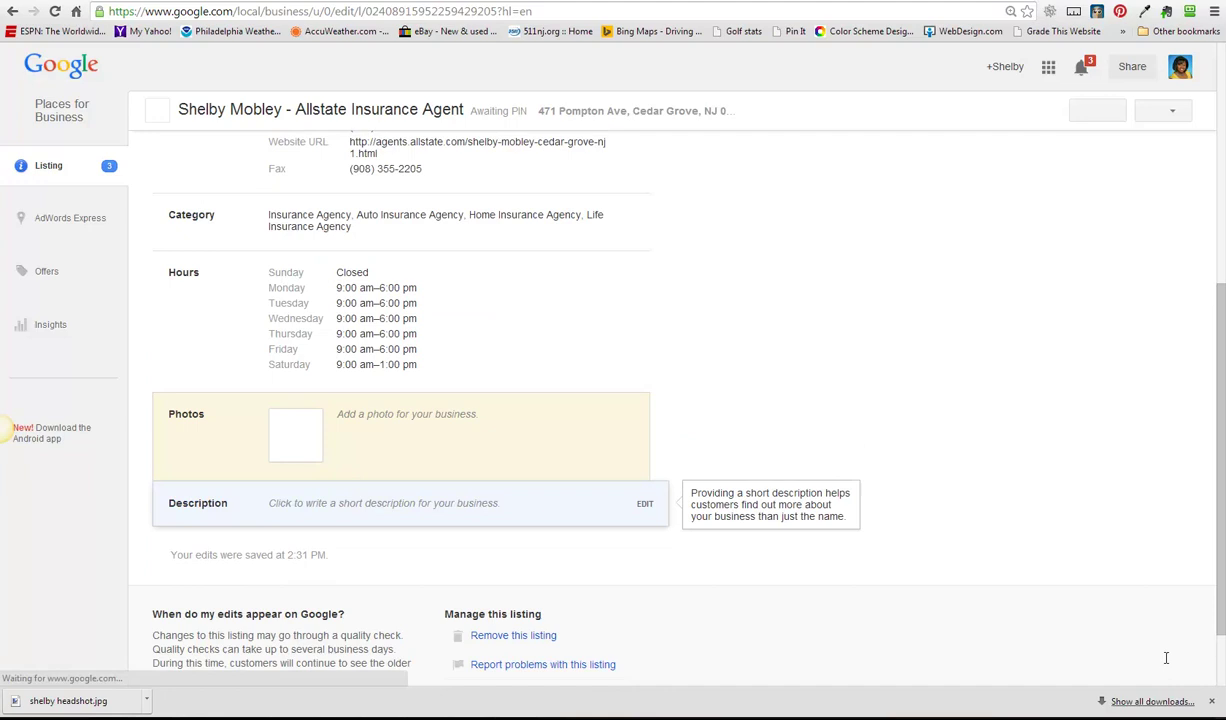
key(Return)
key(Tab)
key(Return)
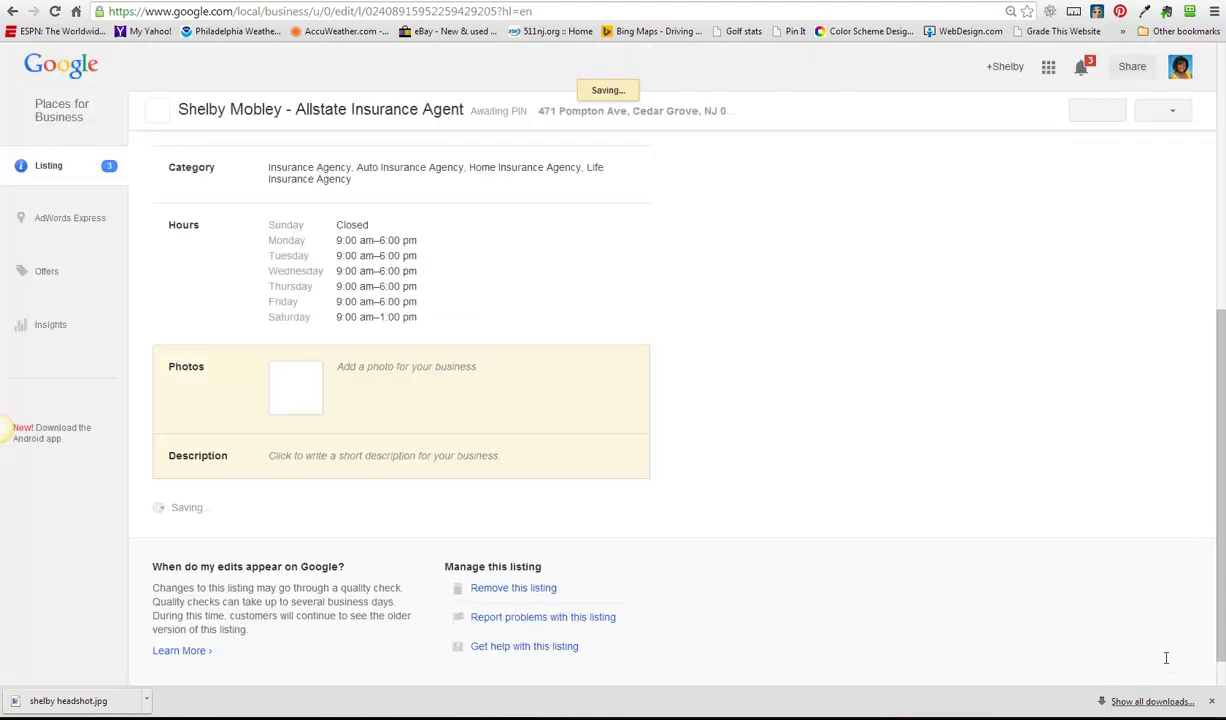
scroll(1168, 665, down, 1)
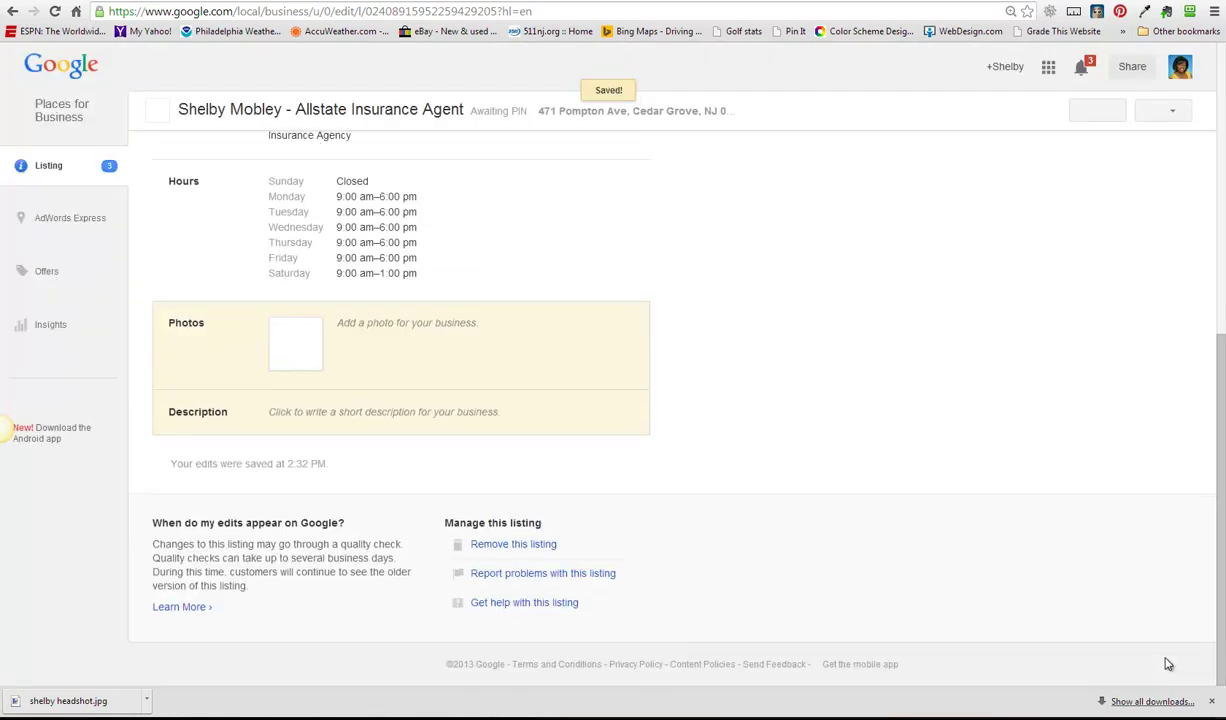
scroll(1168, 665, up, 10)
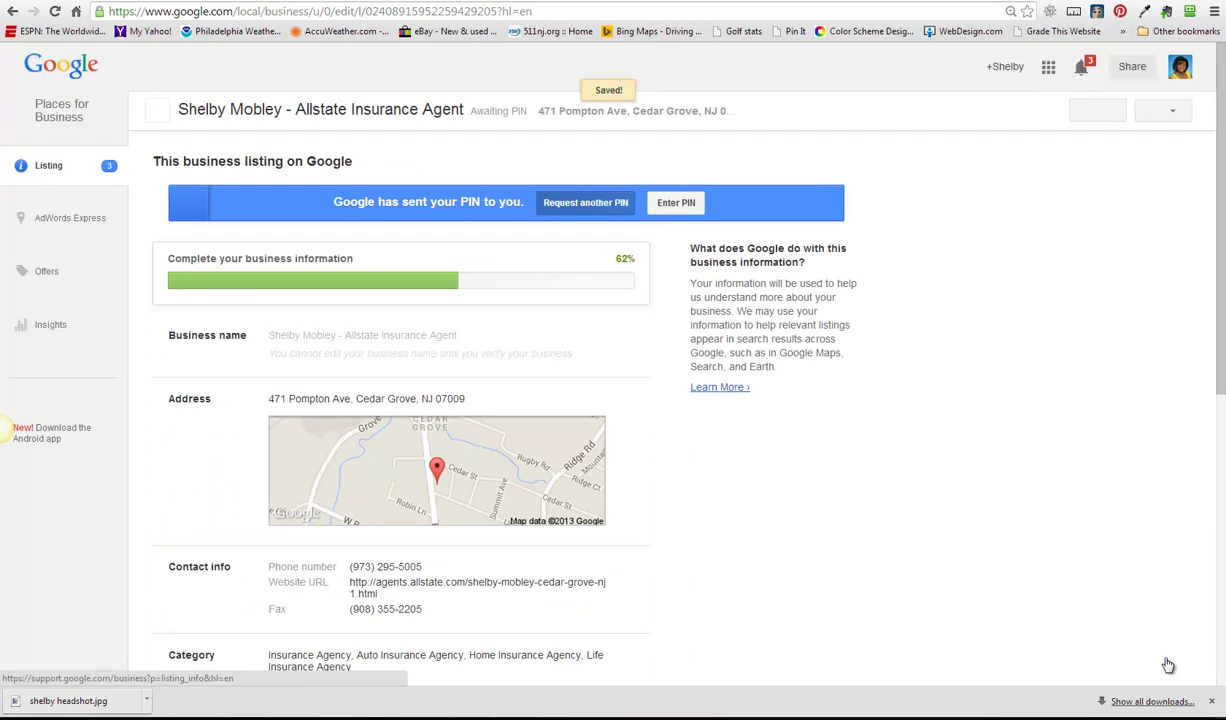